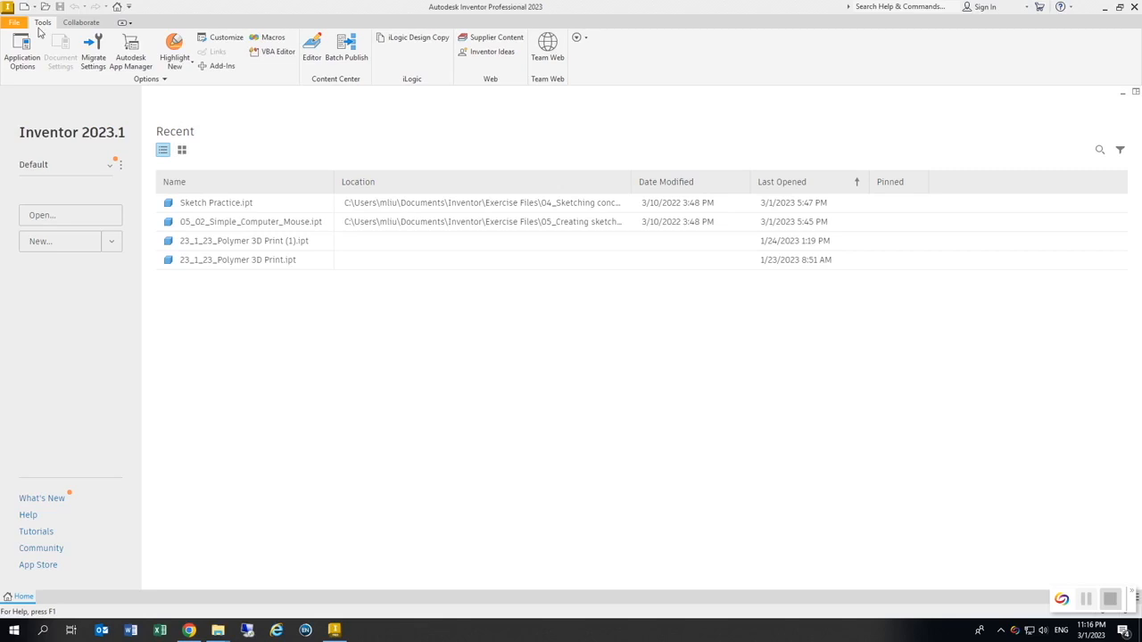
- Create a new standard part from the English templates and start a 2D sketch on the front (XY) plane
left_click(14, 22)
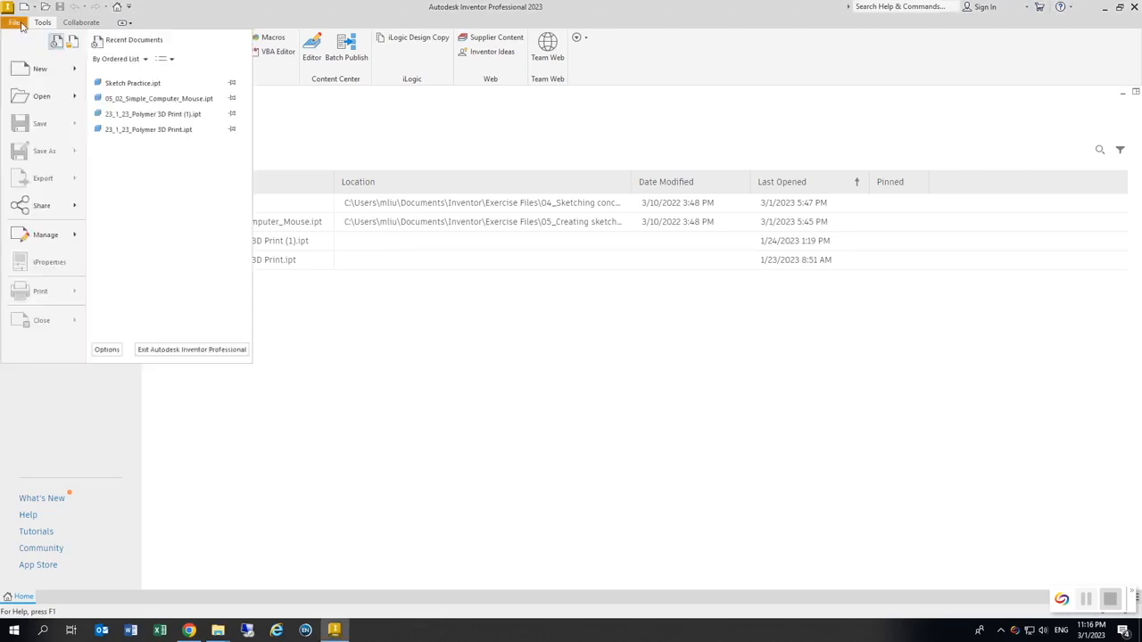
left_click(44, 71)
left_click(357, 197)
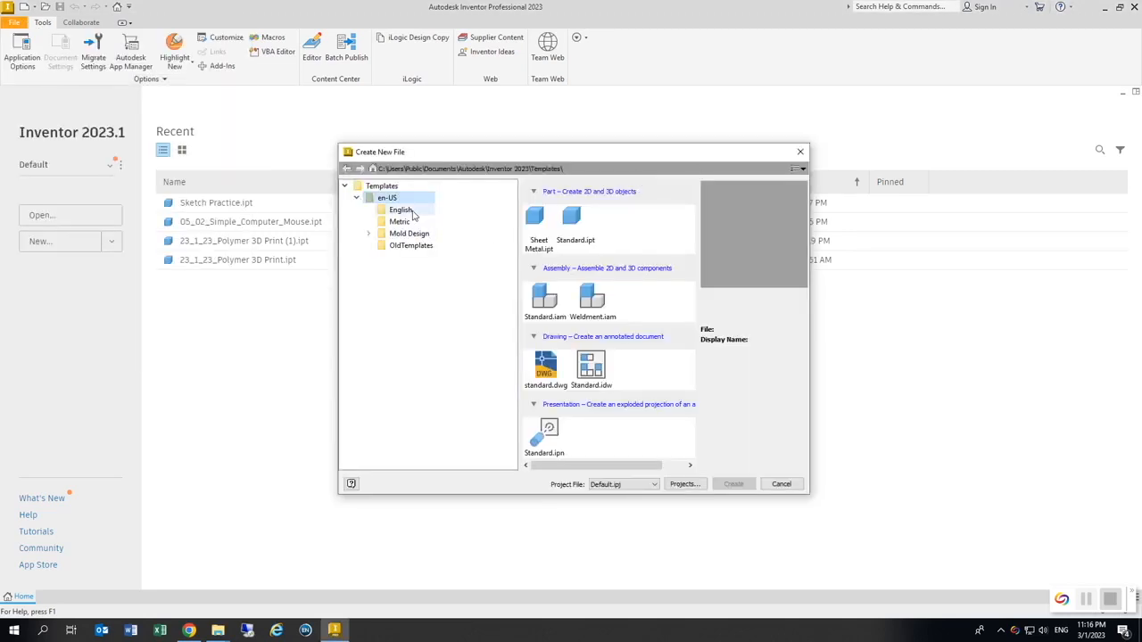
left_click(401, 209)
double_click(571, 221)
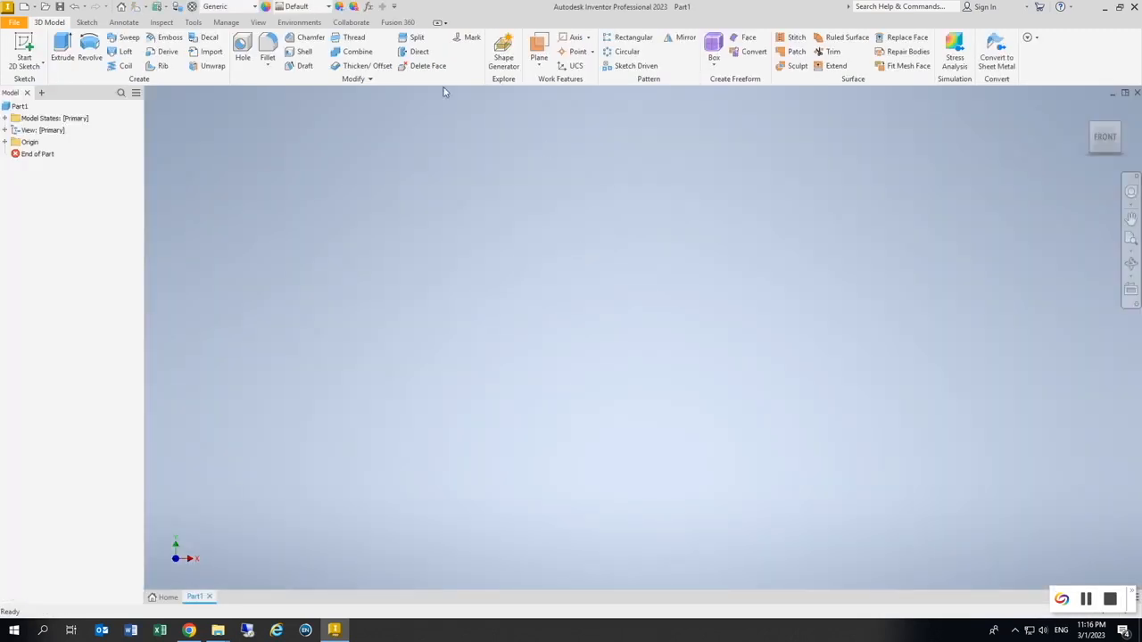
left_click(24, 56)
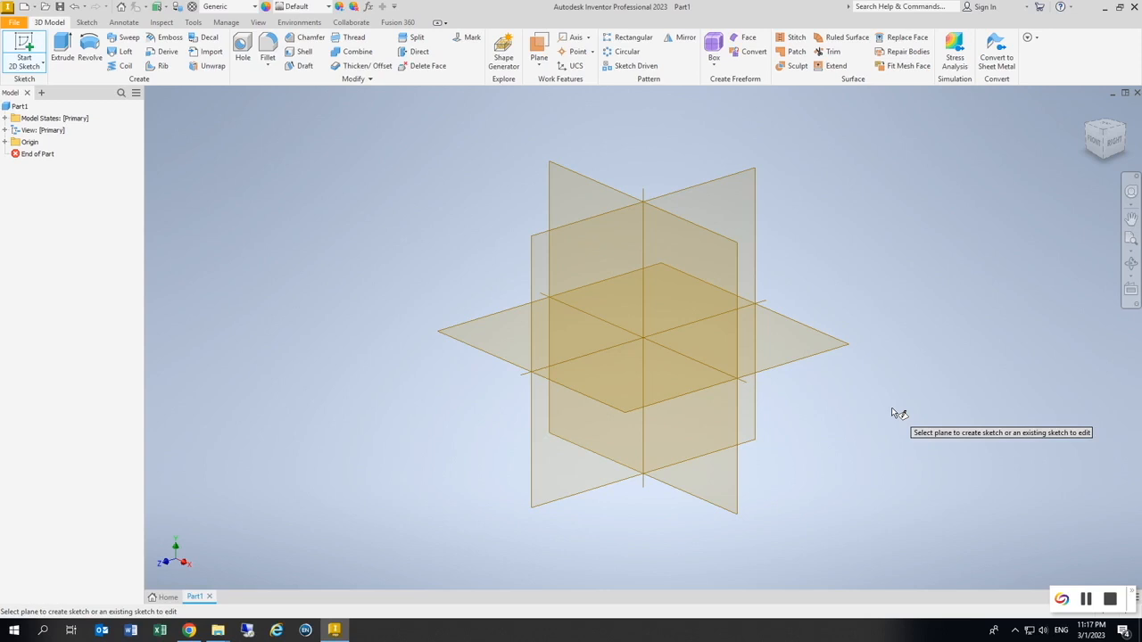
left_click(573, 195)
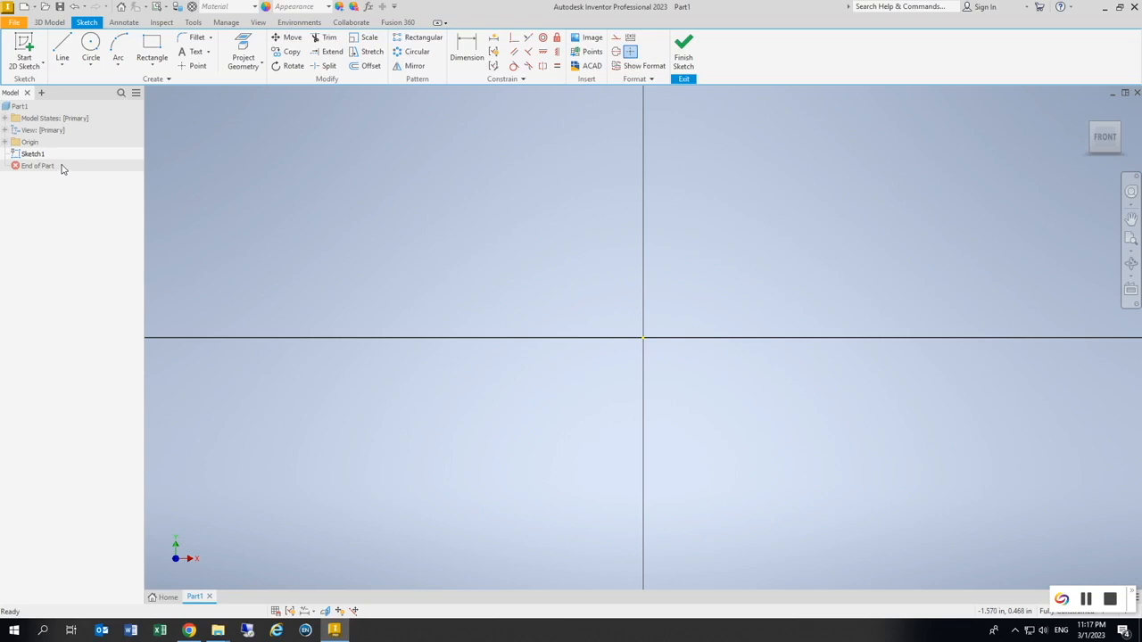
- Draw a slanted line about 1.14 in long across the vertical axis and constrain it horizontal
left_click(62, 46)
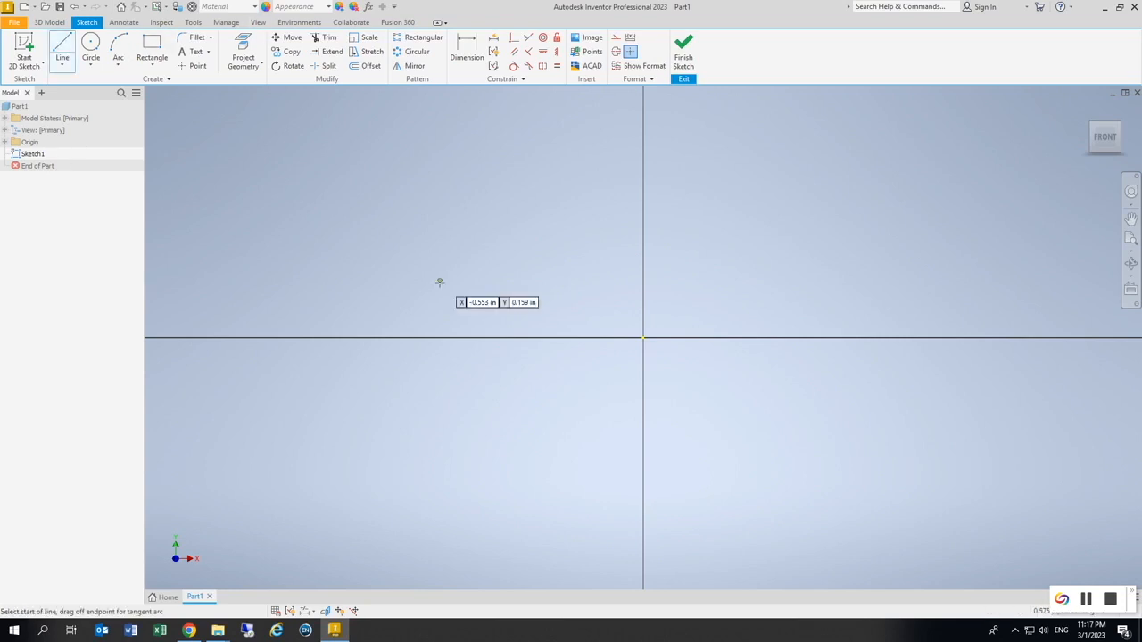
left_click(511, 376)
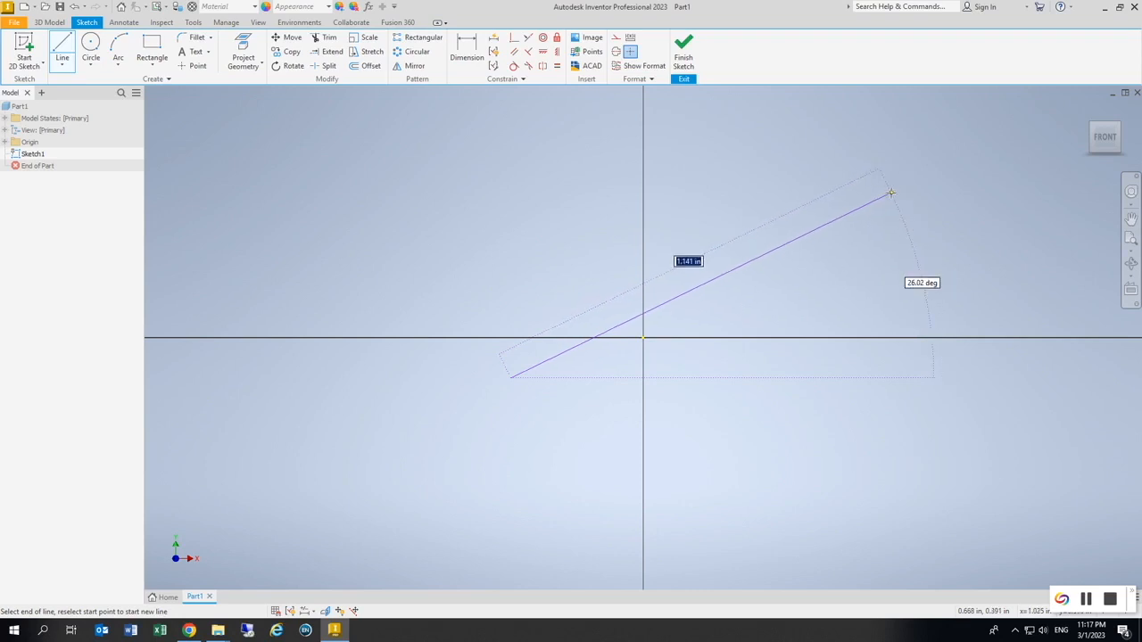
left_click(890, 193)
right_click(893, 194)
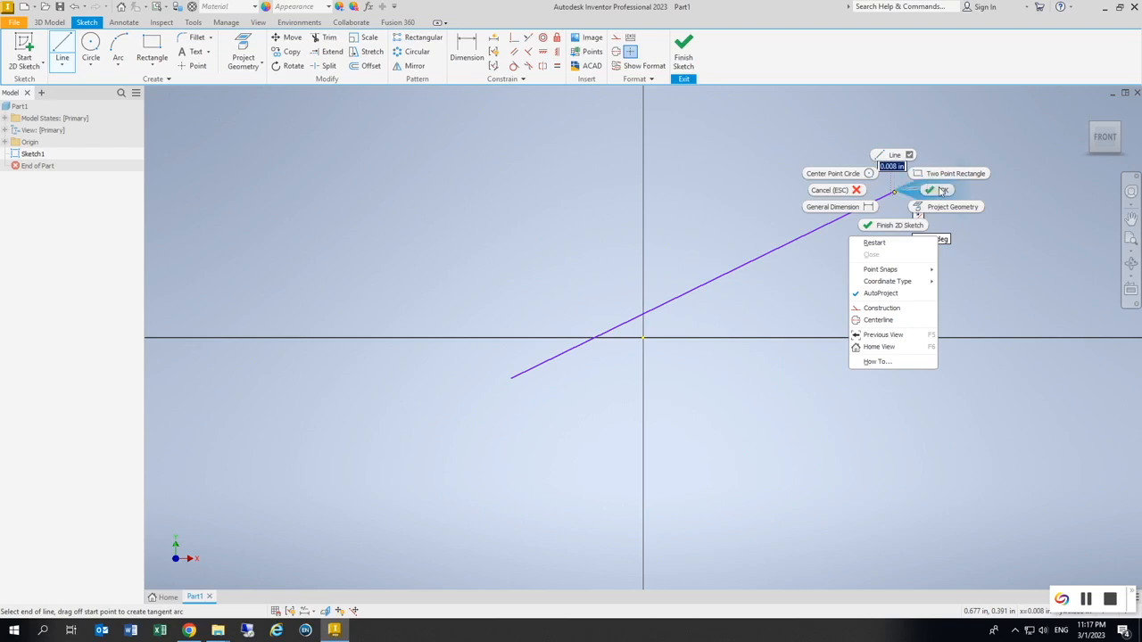
left_click(940, 192)
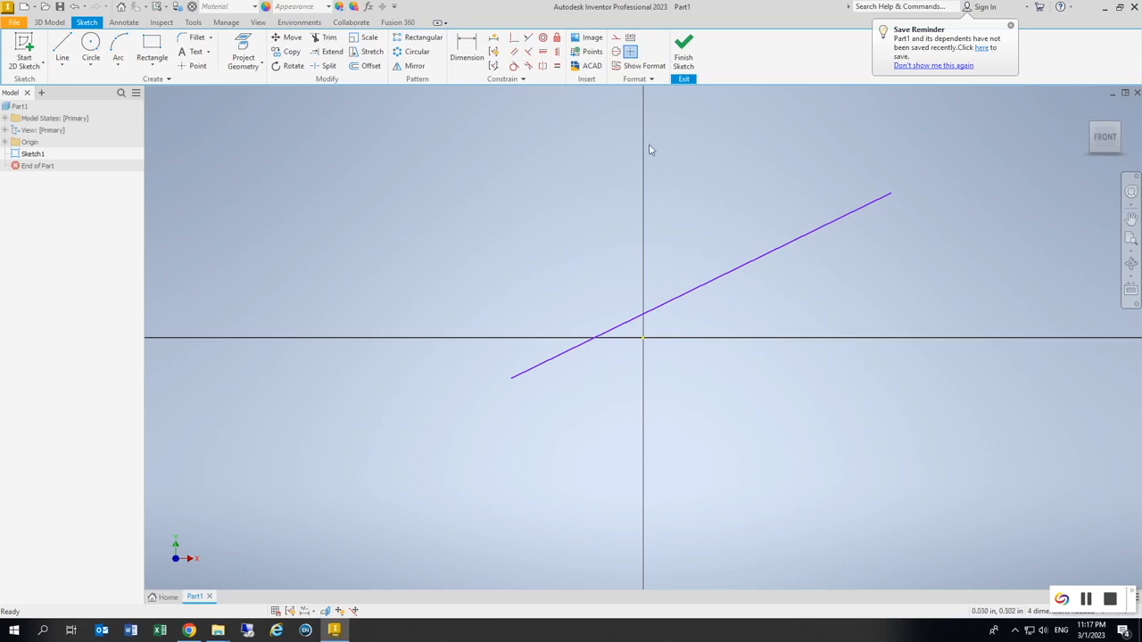
left_click(541, 53)
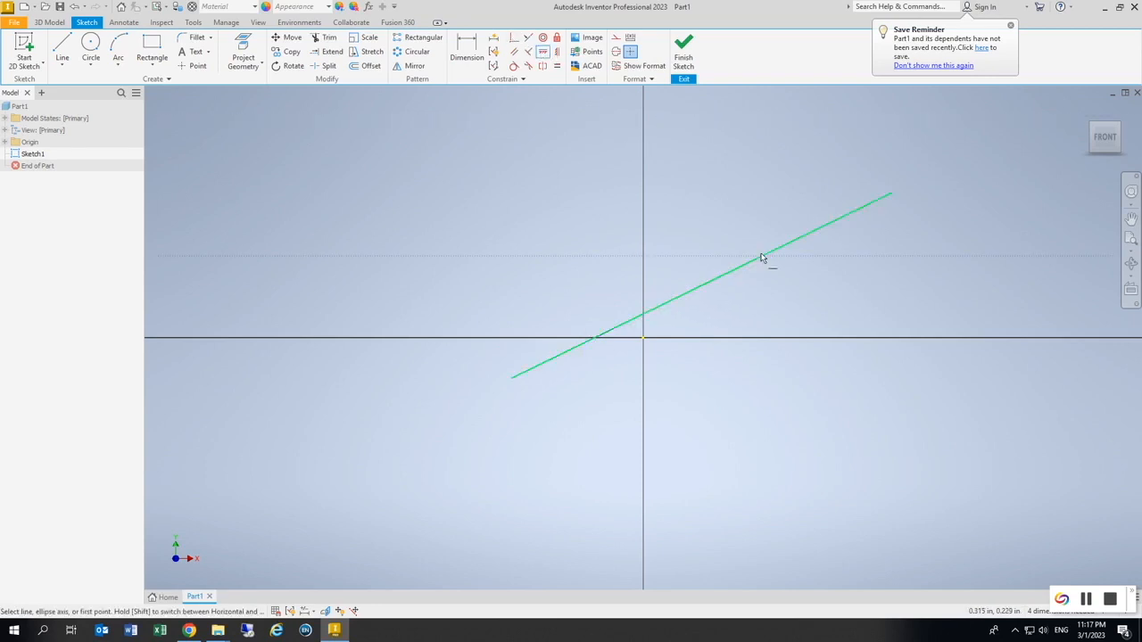
left_click(761, 258)
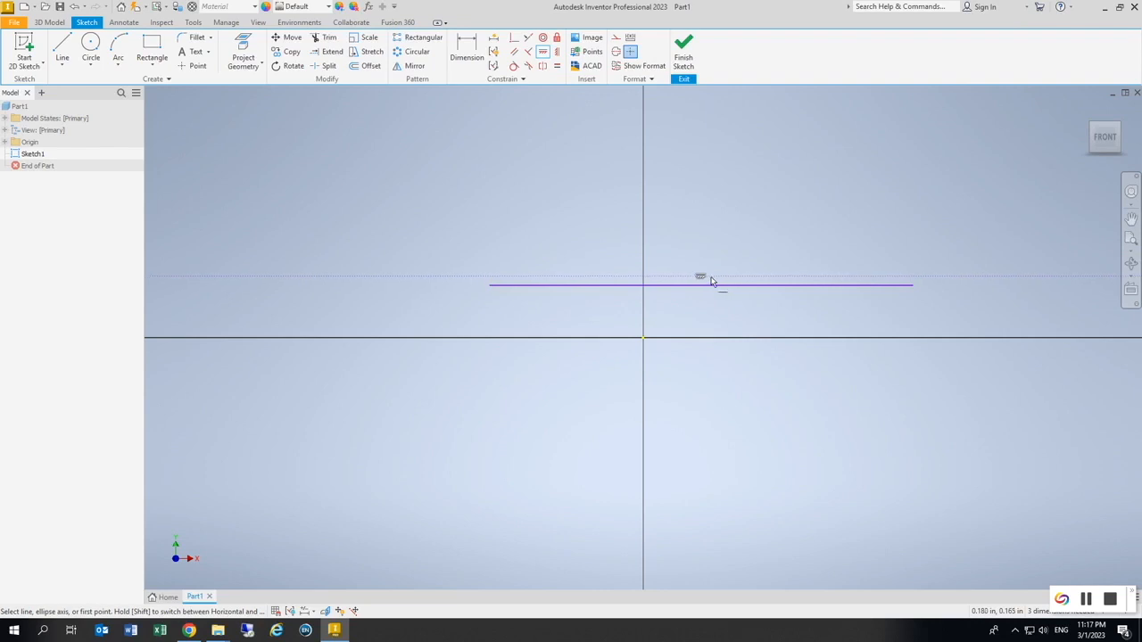
- Draw a nearly horizontal line about 1.49 in long below the first line, ending beneath its right end
key("l")
left_click(361, 410)
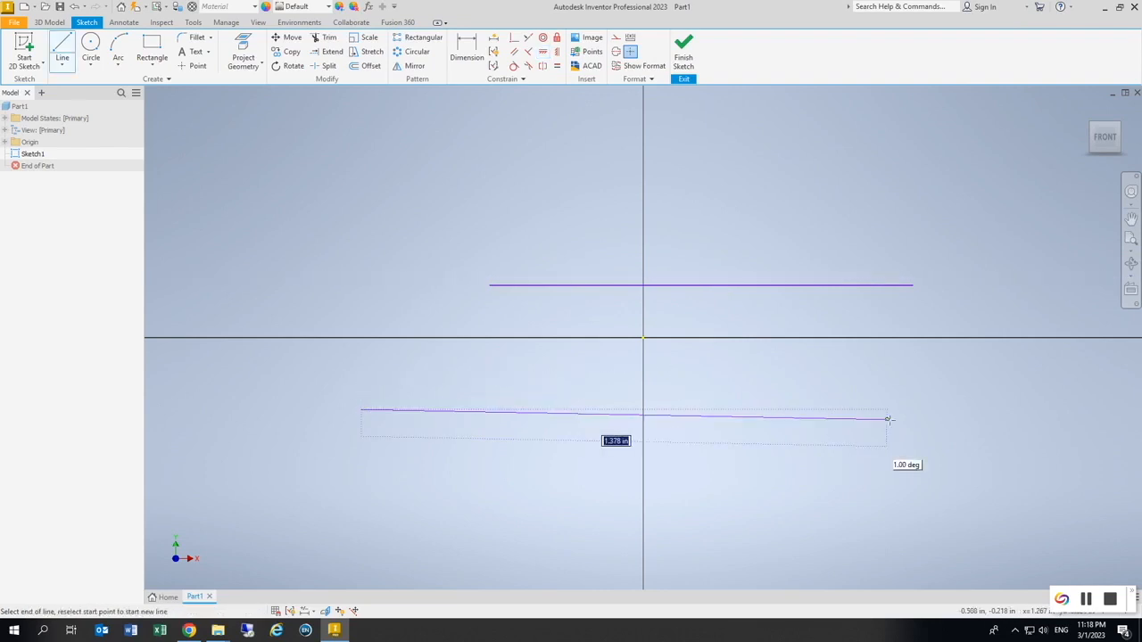
left_click(911, 402)
right_click(912, 403)
left_click(959, 402)
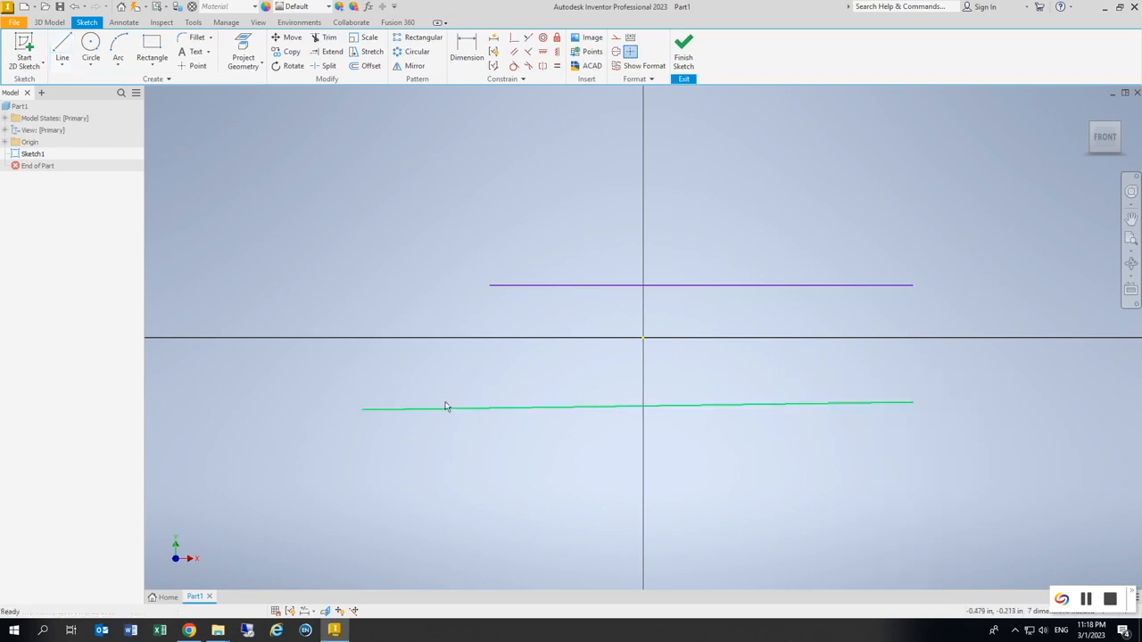
- Connect the right ends of the lower and upper lines with a vertical line
left_click(61, 43)
left_click(911, 403)
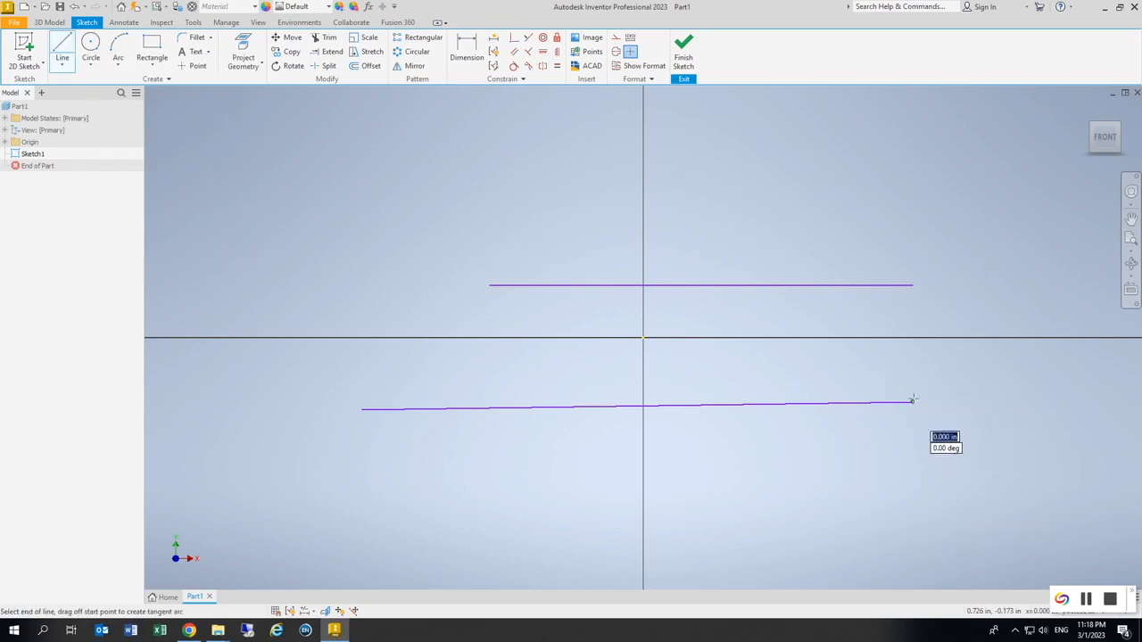
left_click(911, 285)
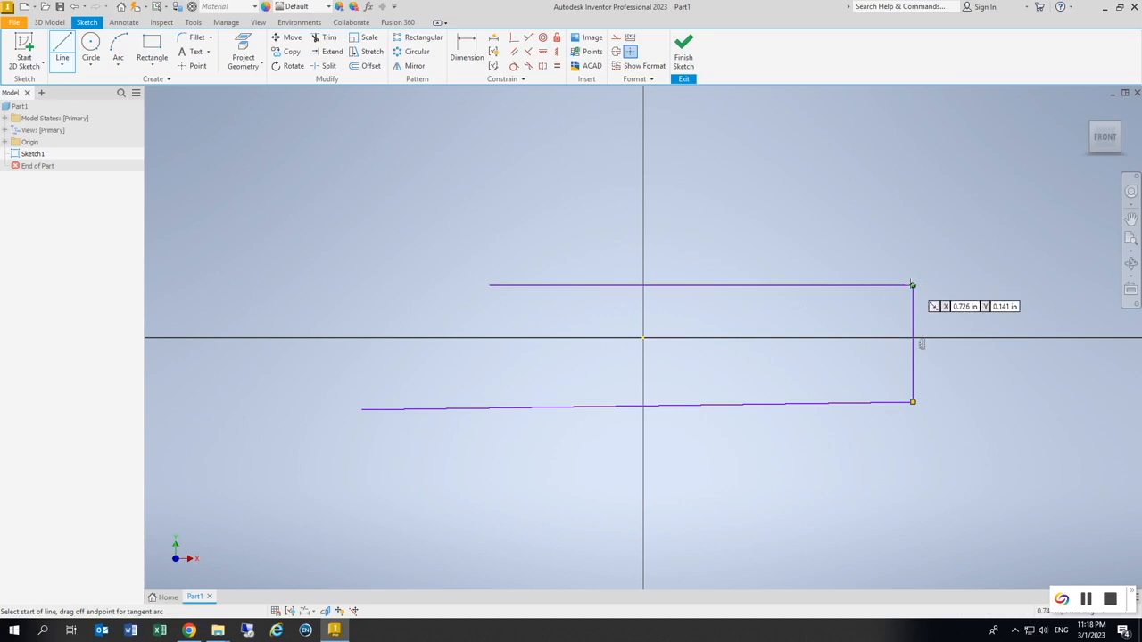
right_click(912, 286)
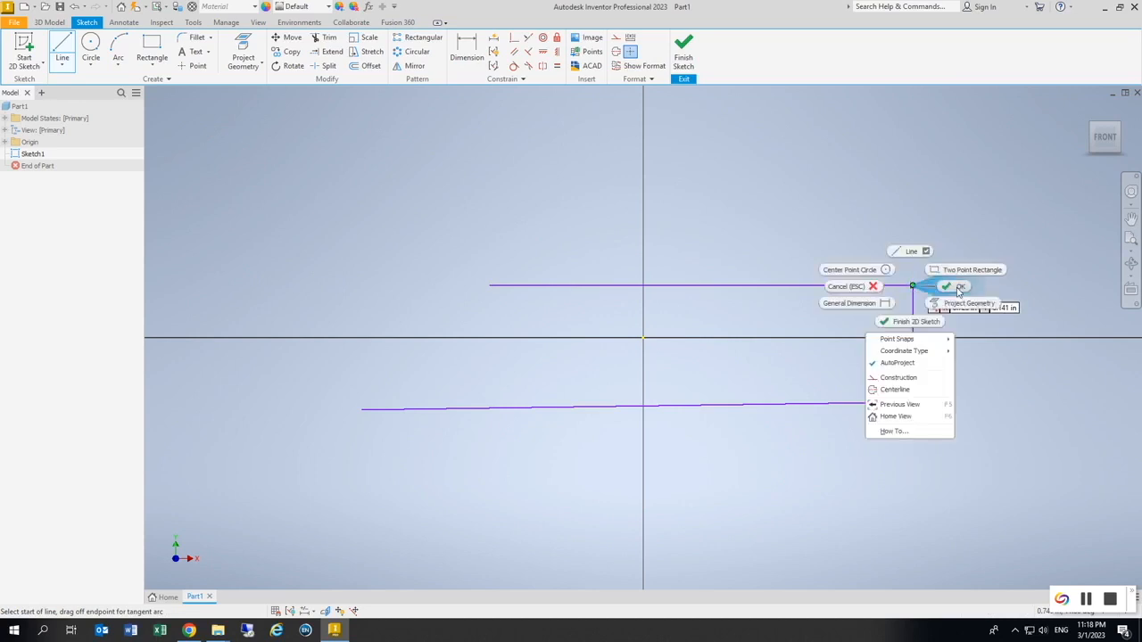
left_click(954, 286)
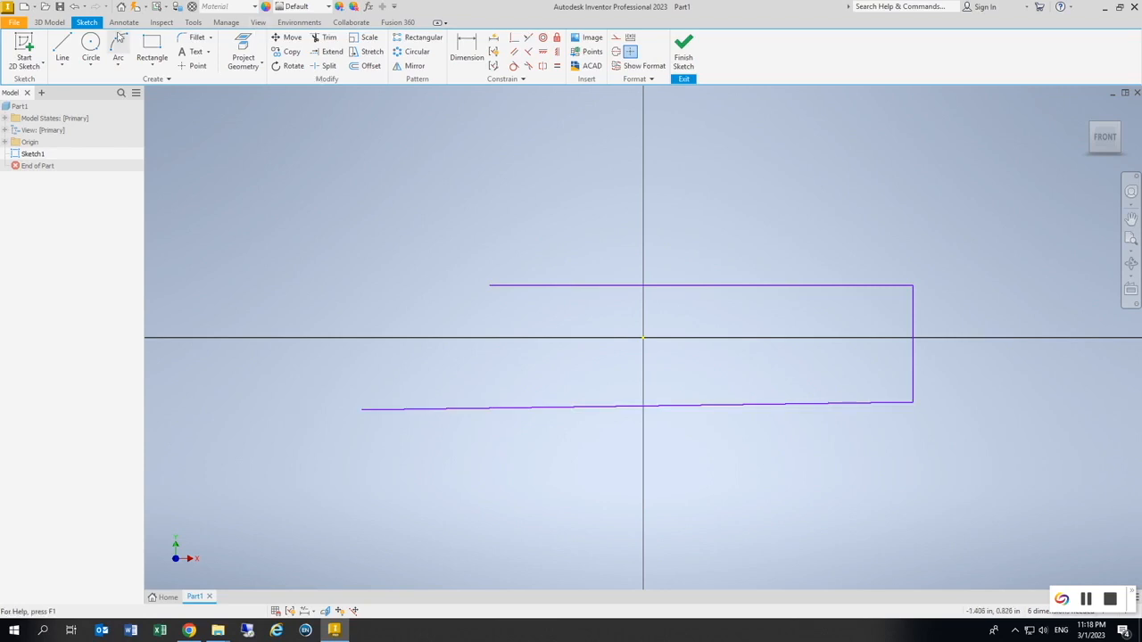
- Close the L-shaped profile with a tall left edge, a short top edge and an inner edge down to the upper line's left end
left_click(62, 50)
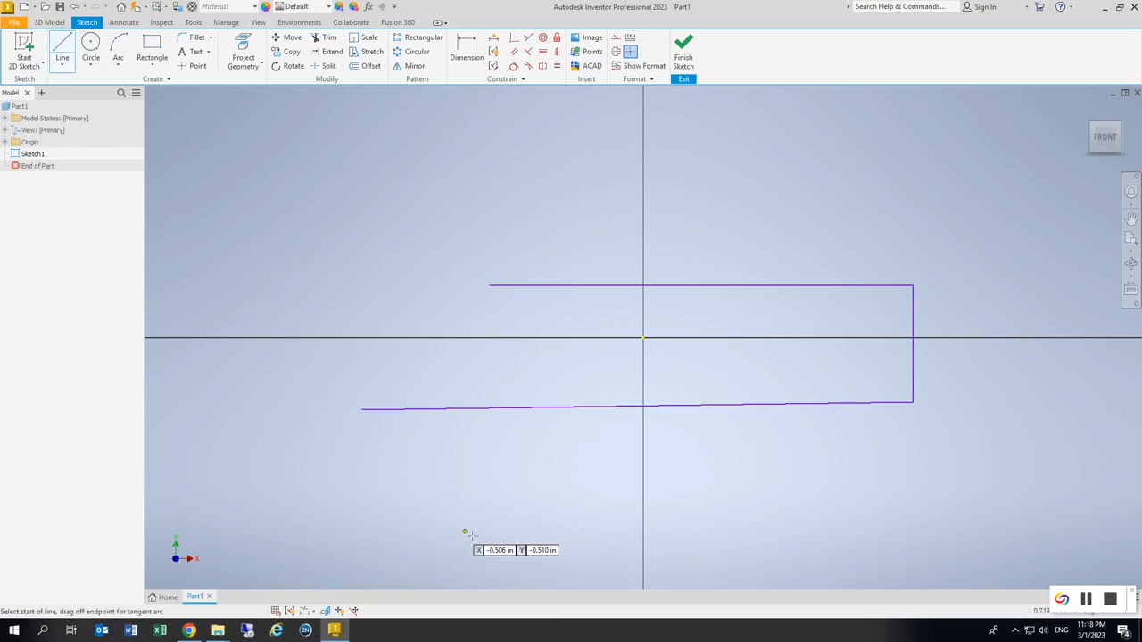
left_click(361, 408)
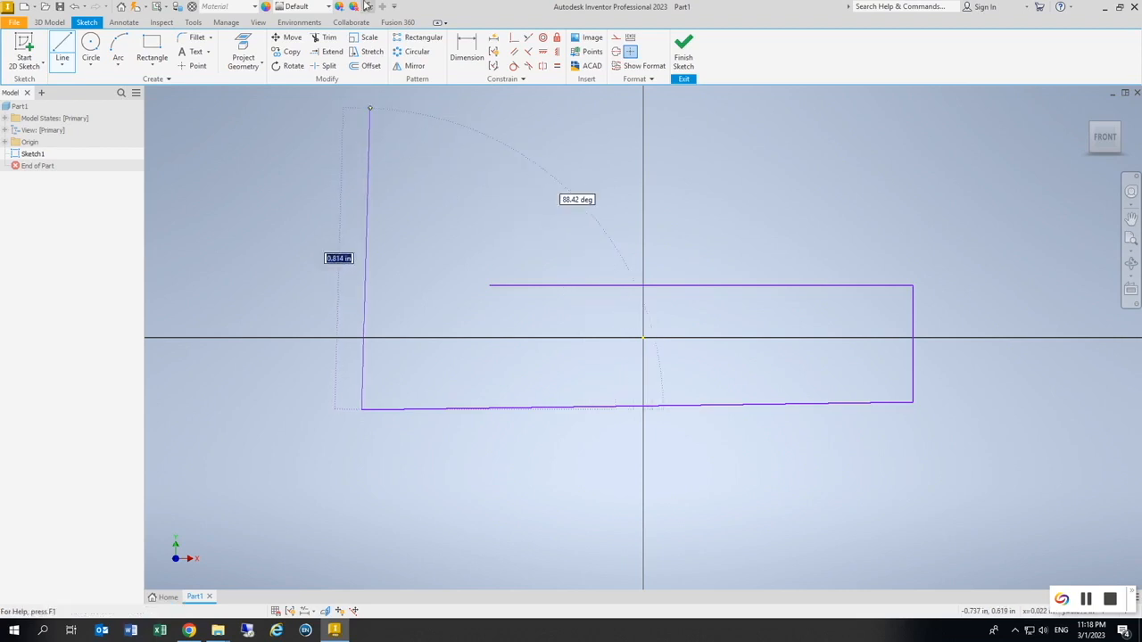
left_click(362, 89)
scroll(361, 89, "up", 2)
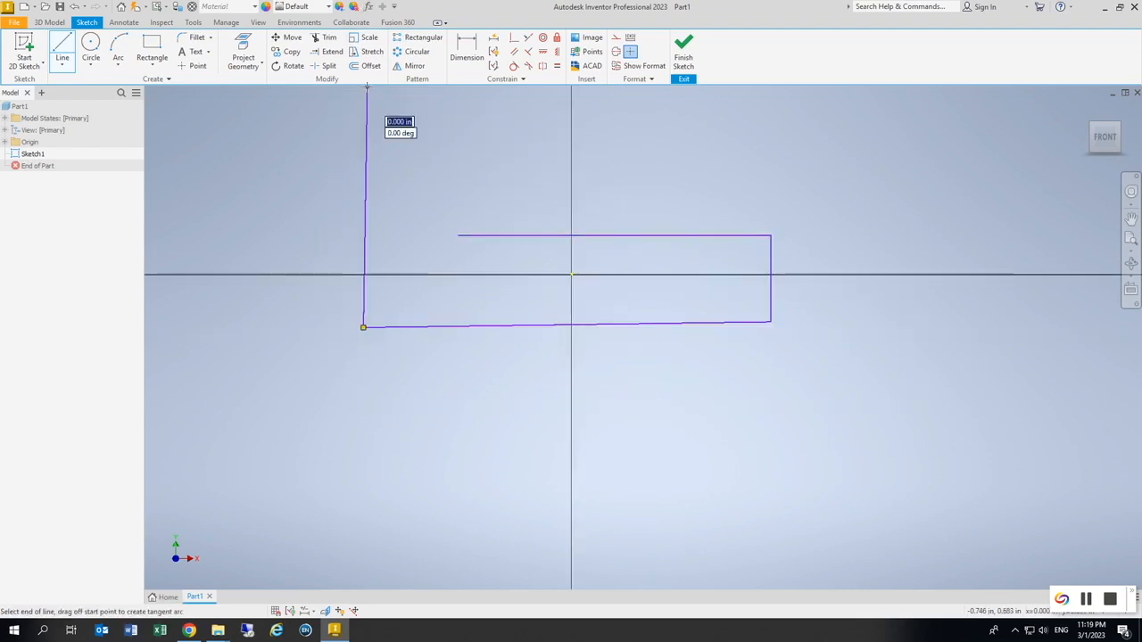
left_click(466, 88)
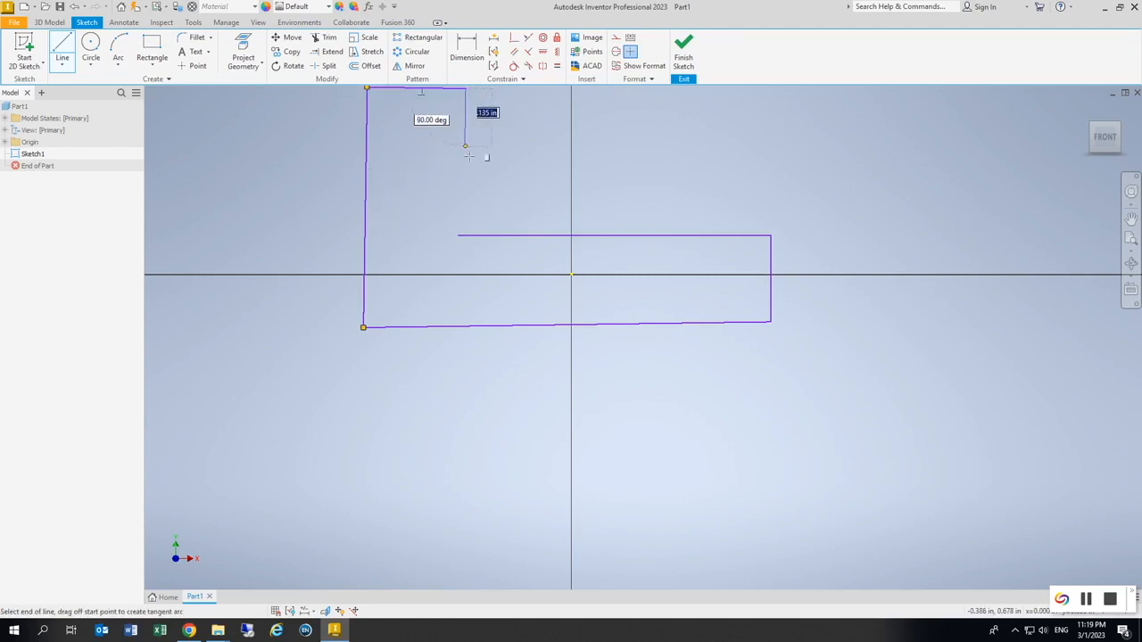
left_click(458, 234)
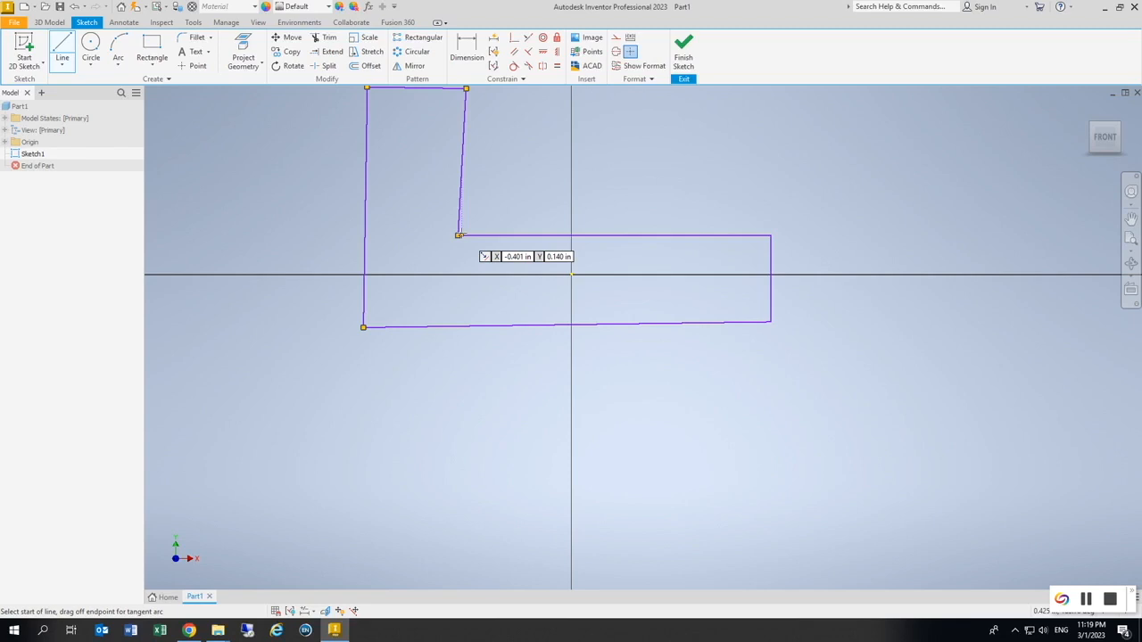
key("Escape")
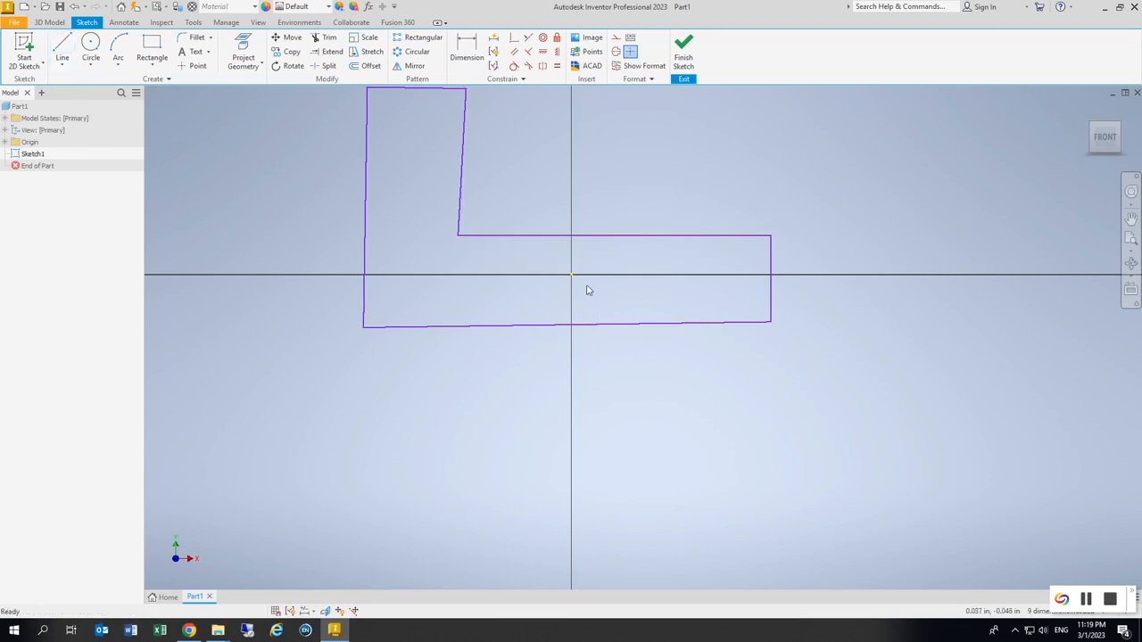
- Dimension the profile's bottom edge horizontally and set it to 1.5 in
left_click(465, 42)
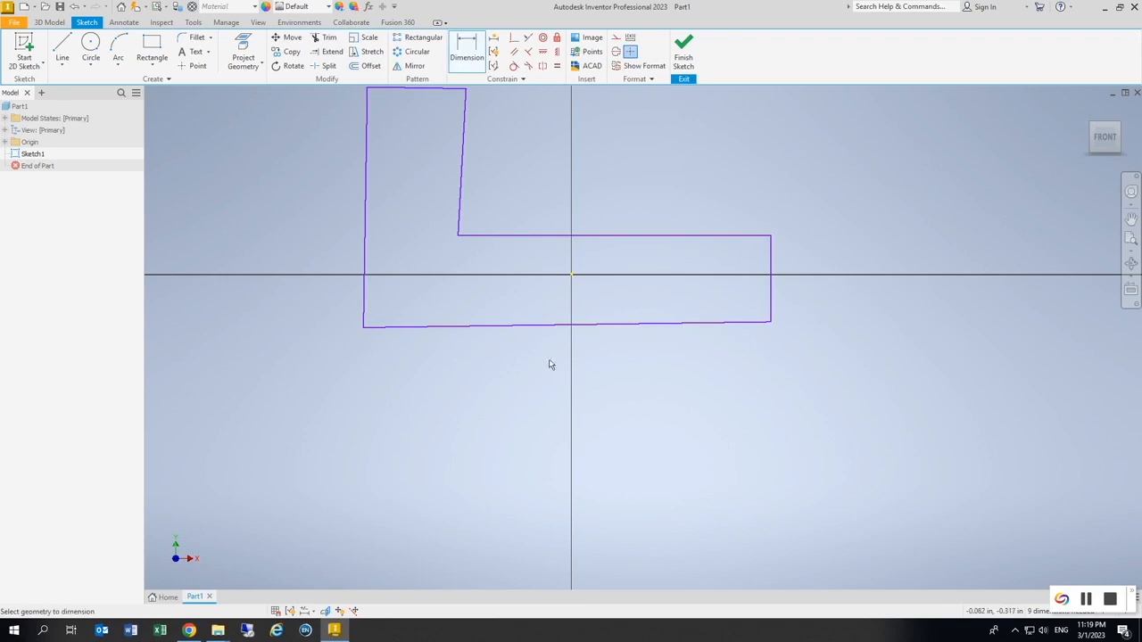
left_click(541, 327)
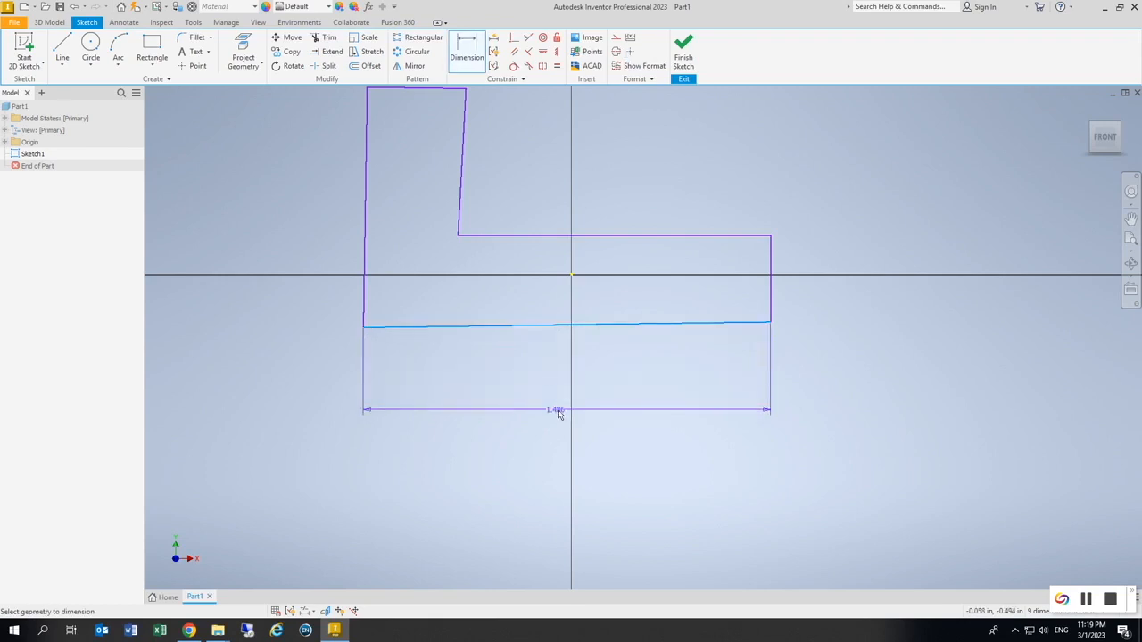
left_click(584, 390)
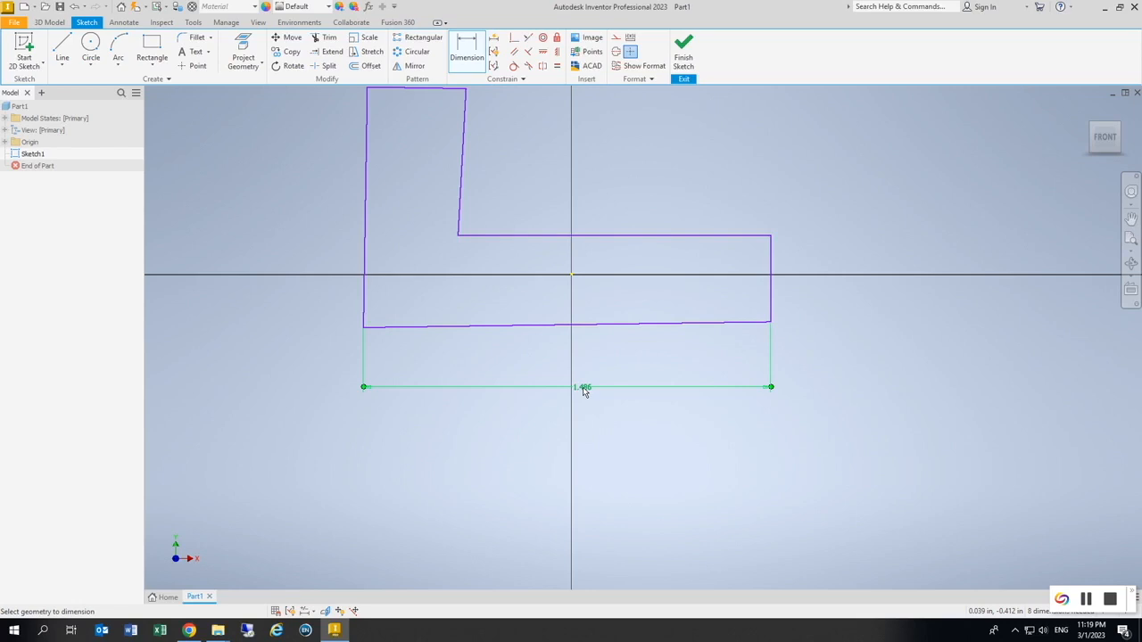
type("15")
left_click(583, 390)
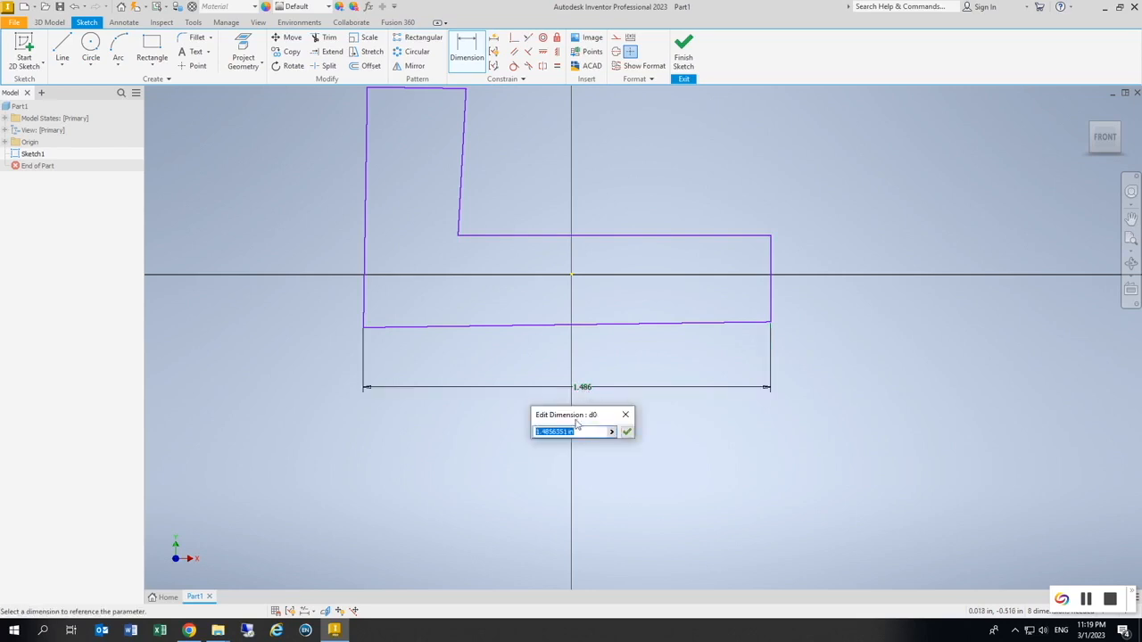
type("1.5")
key("Return")
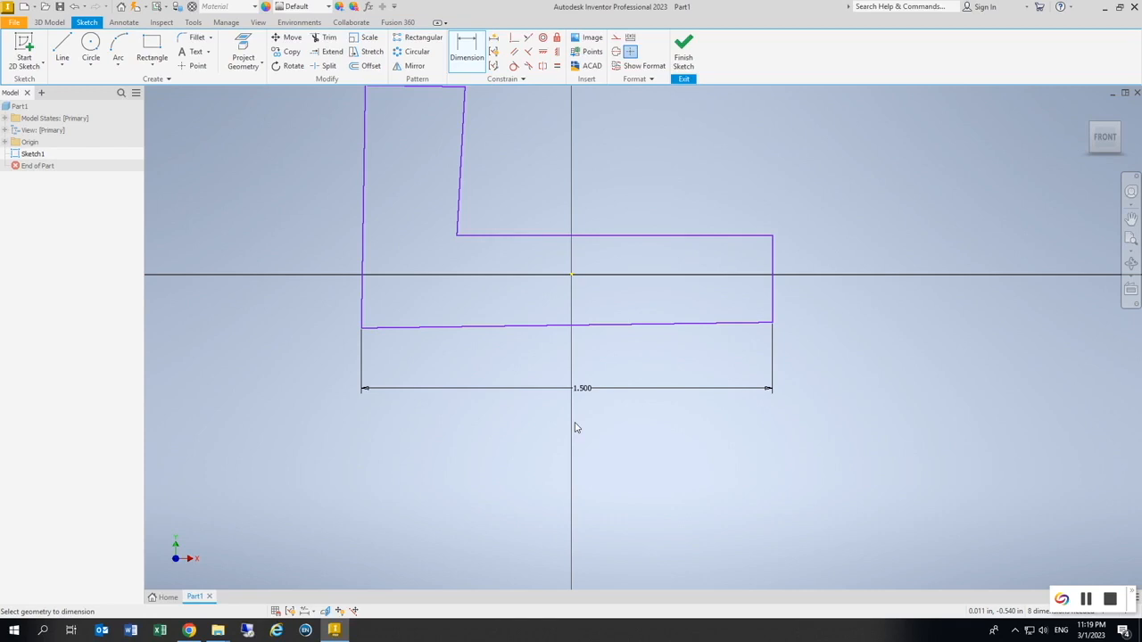
- Dimension the profile's left edge vertically and set it to 1 in
middle_click_drag(809, 258, 820, 330)
left_click(374, 283)
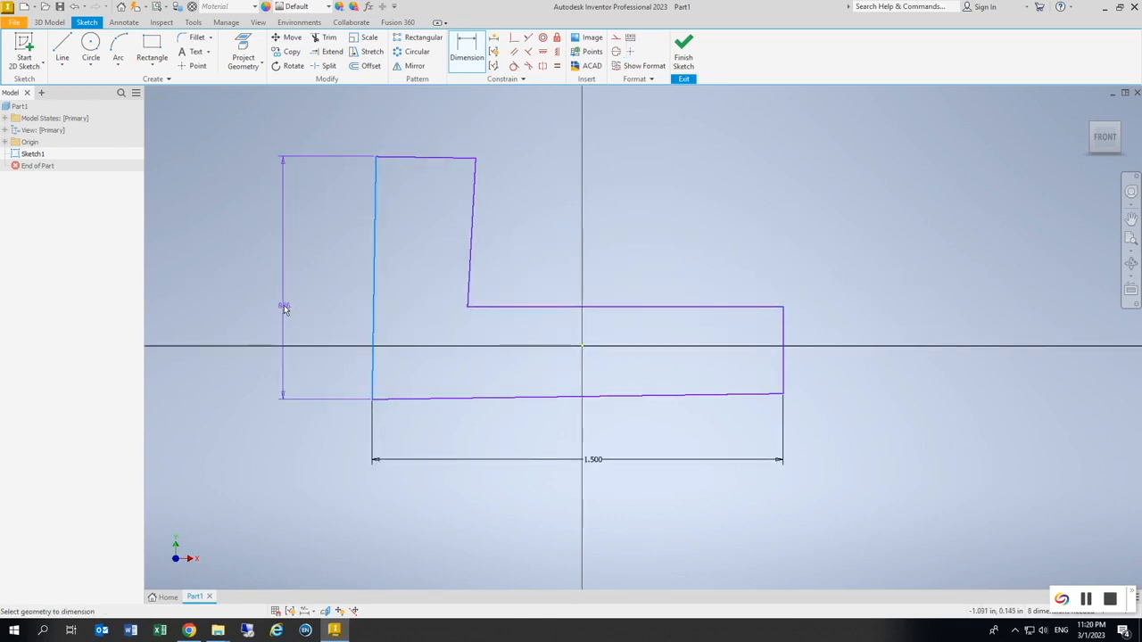
left_click(268, 286)
type("1")
key("Return")
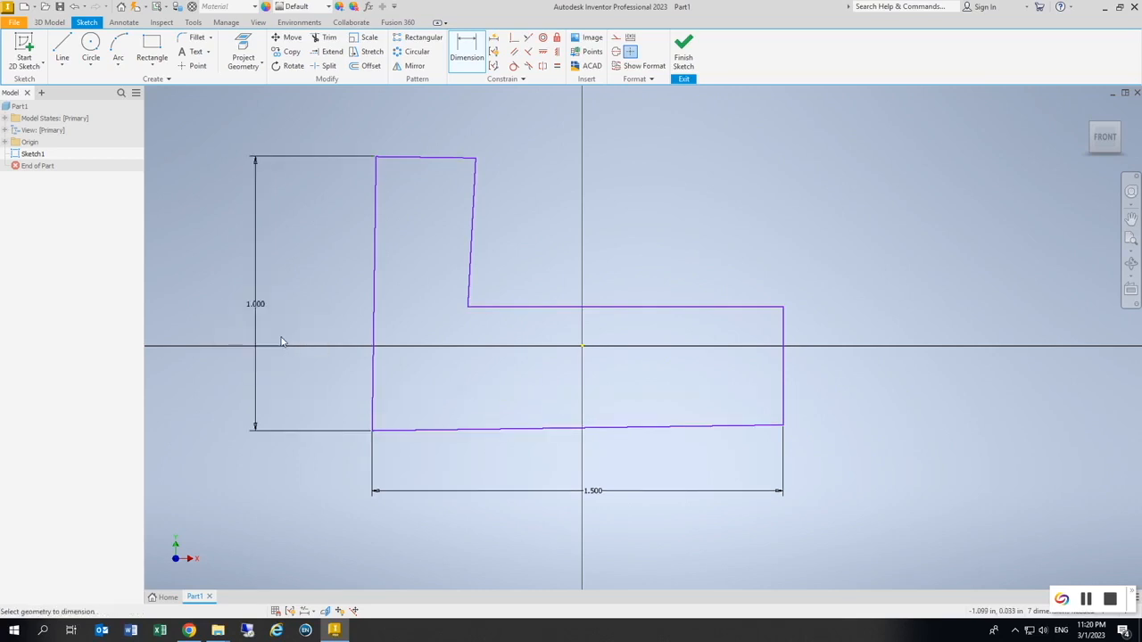
- Dimension the short top edge of the upright leg and set it to 0.5 in
left_click(426, 159)
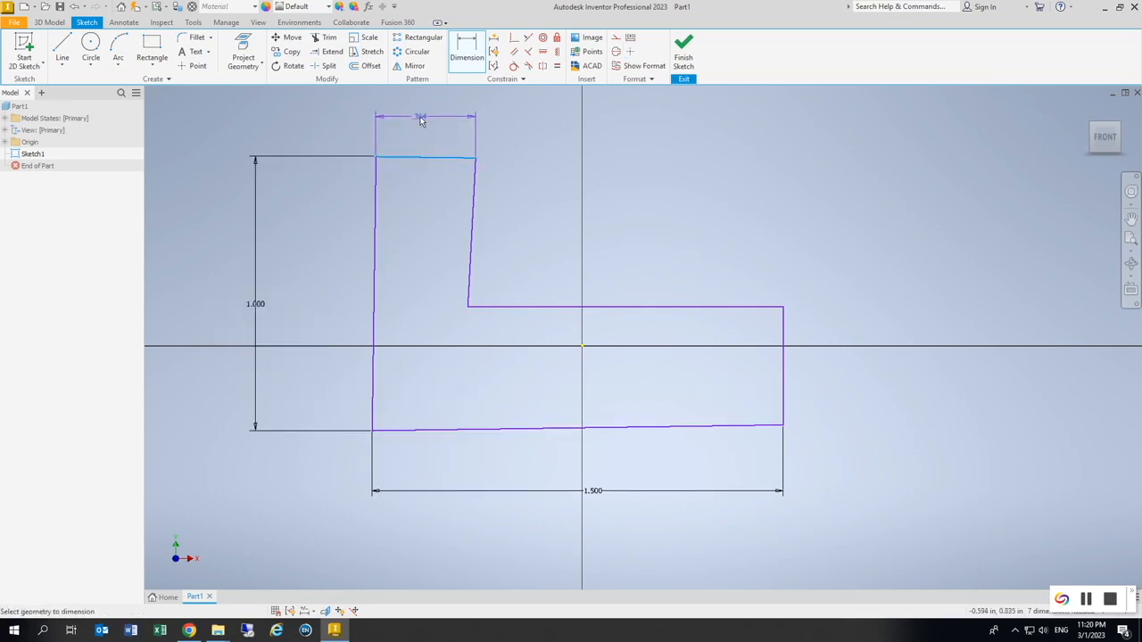
left_click(422, 121)
type(".5")
key("Return")
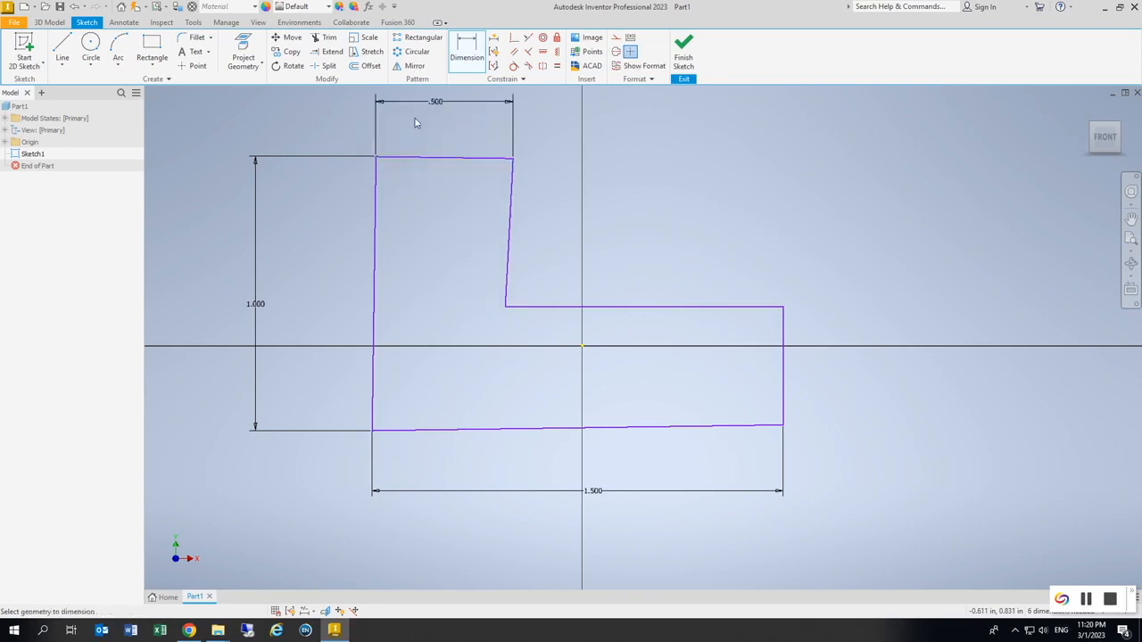
- Dimension the profile's right edge vertically and set it to 0.5 in
left_click(785, 395)
left_click(852, 384)
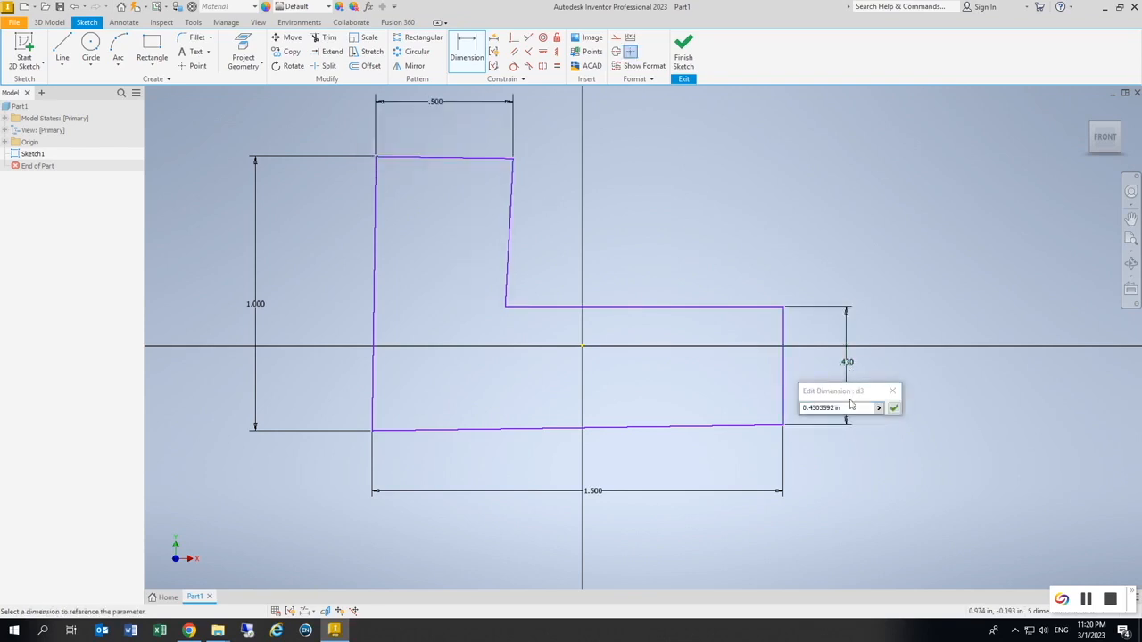
type(".5")
key("Return")
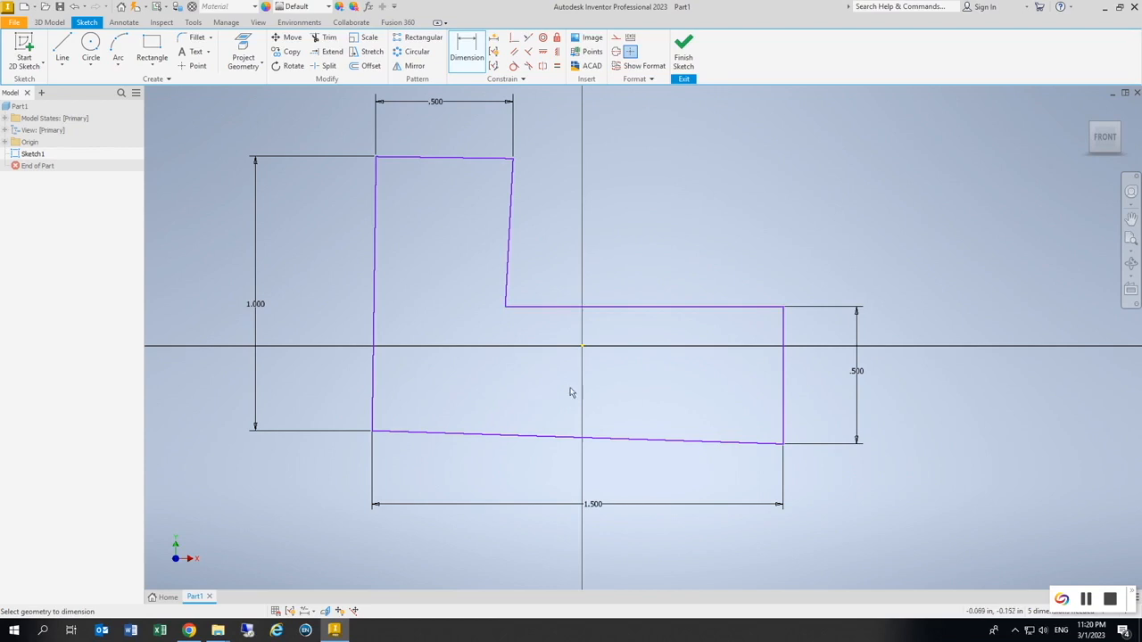
- Constrain the profile's right edge and bottom edge perpendicular to each other
left_click(528, 51)
left_click(784, 406)
left_click(748, 446)
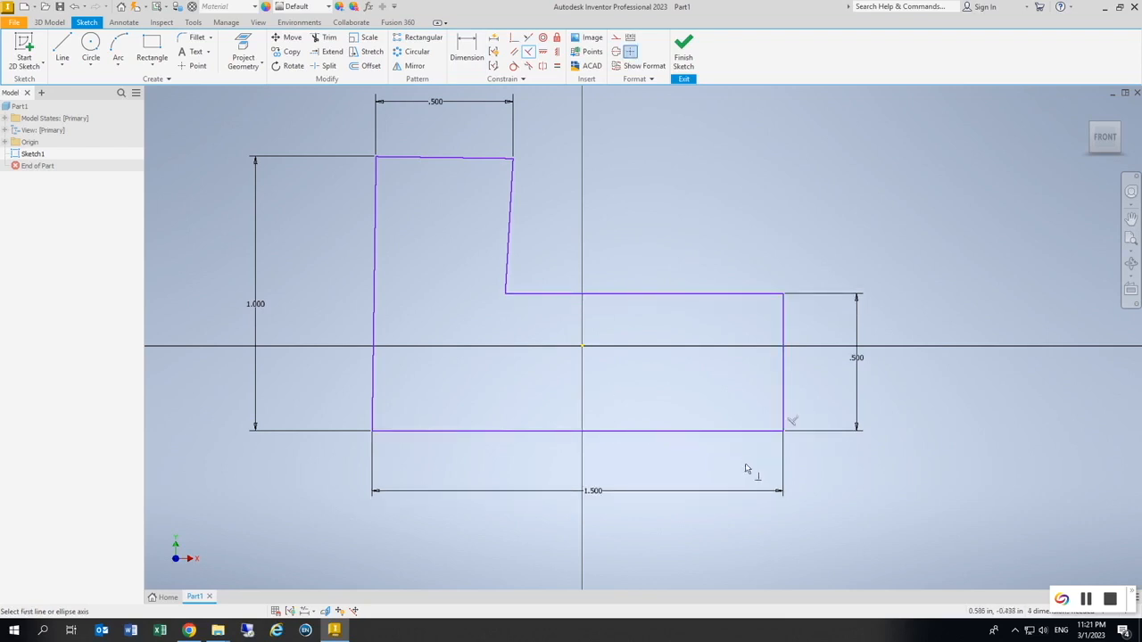
- Constrain the upright leg's inner vertical edge perpendicular to both its short top edge and the horizontal ledge
left_click(373, 260)
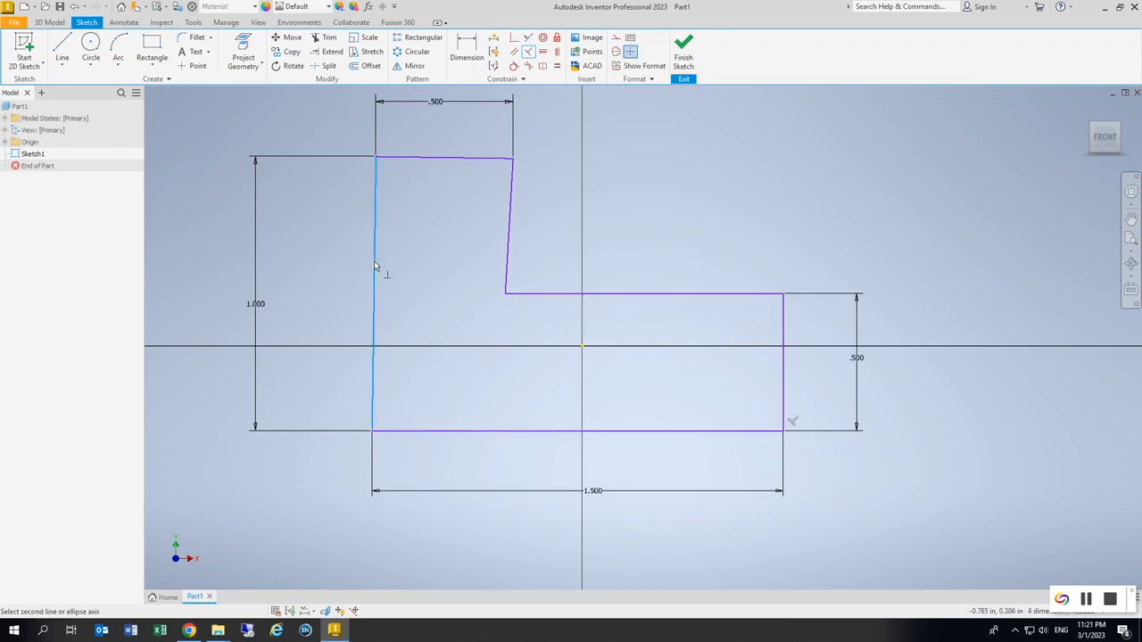
left_click(428, 158)
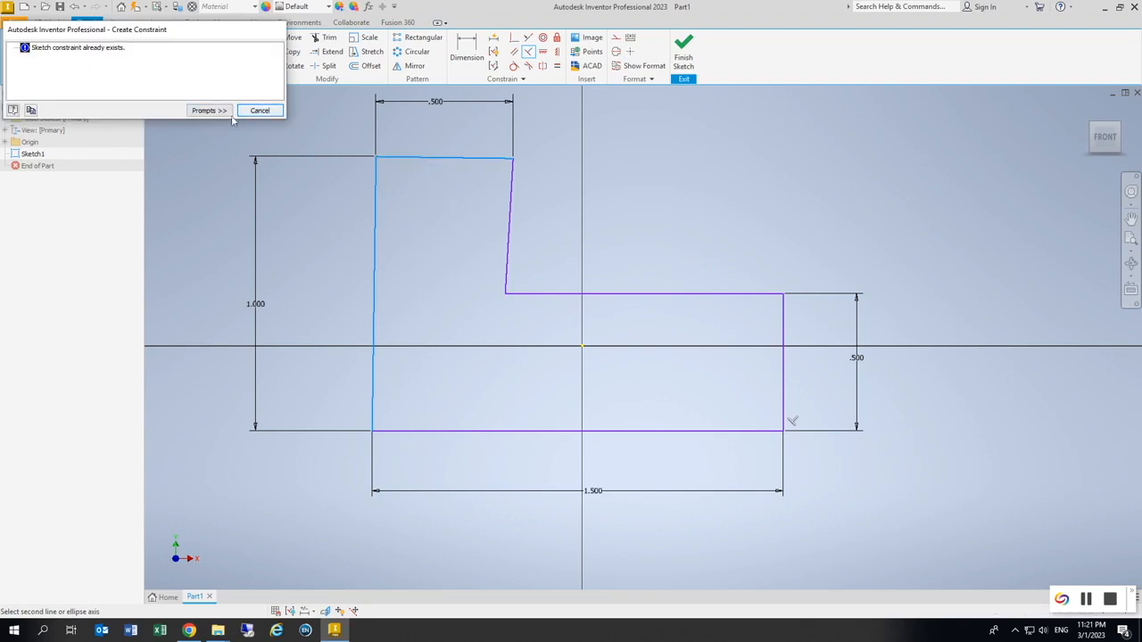
left_click(259, 111)
left_click(496, 178)
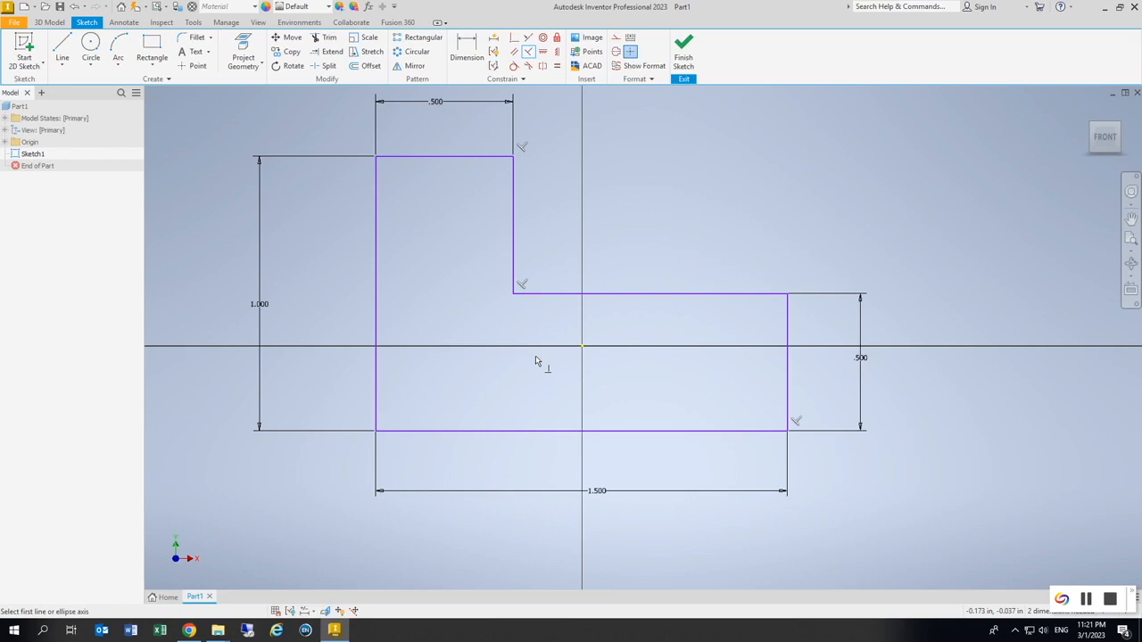
- Try to add perpendicular constraints between the ledge and the right edge, and between the bottom edge and the left edge
left_click(755, 295)
left_click(787, 321)
left_click(259, 110)
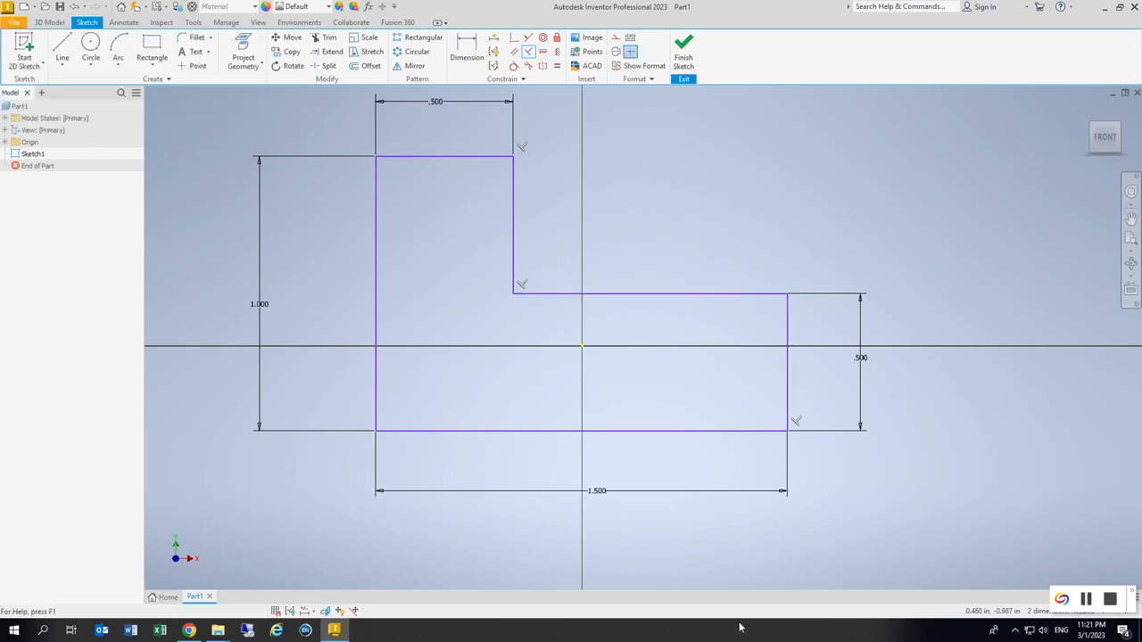
left_click(403, 431)
left_click(375, 398)
left_click(259, 110)
- Try to apply a vertical constraint to the profile's left edge
left_click(557, 52)
left_click(375, 197)
left_click(260, 110)
- Show all degrees of freedom, move the profile by its inner corner to test them, and hide them again
right_click(576, 209)
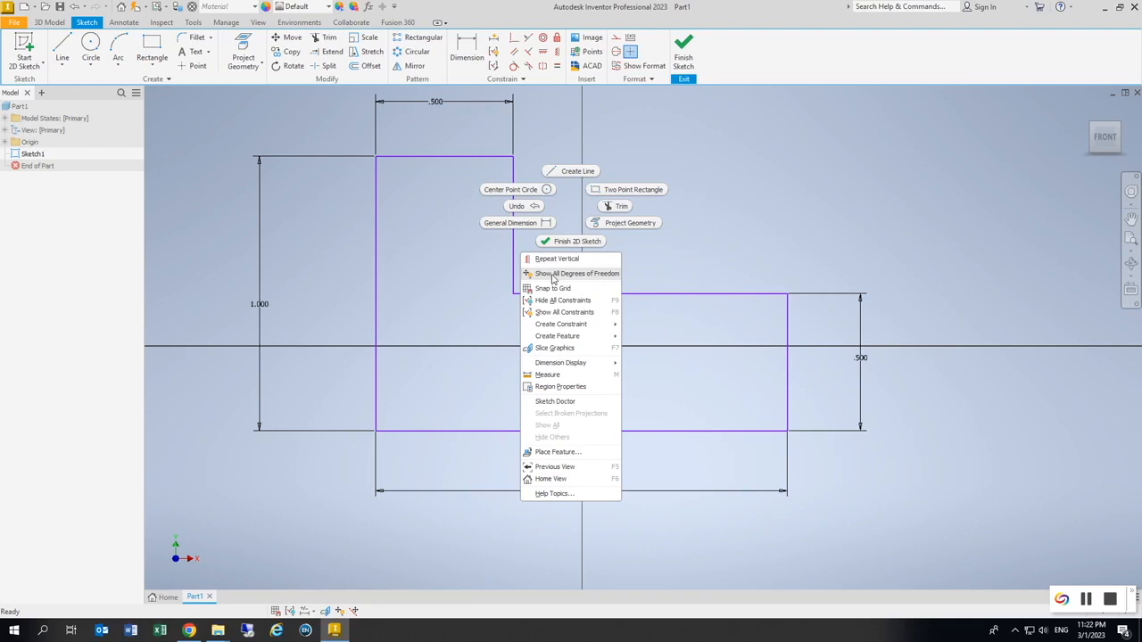
left_click(552, 276)
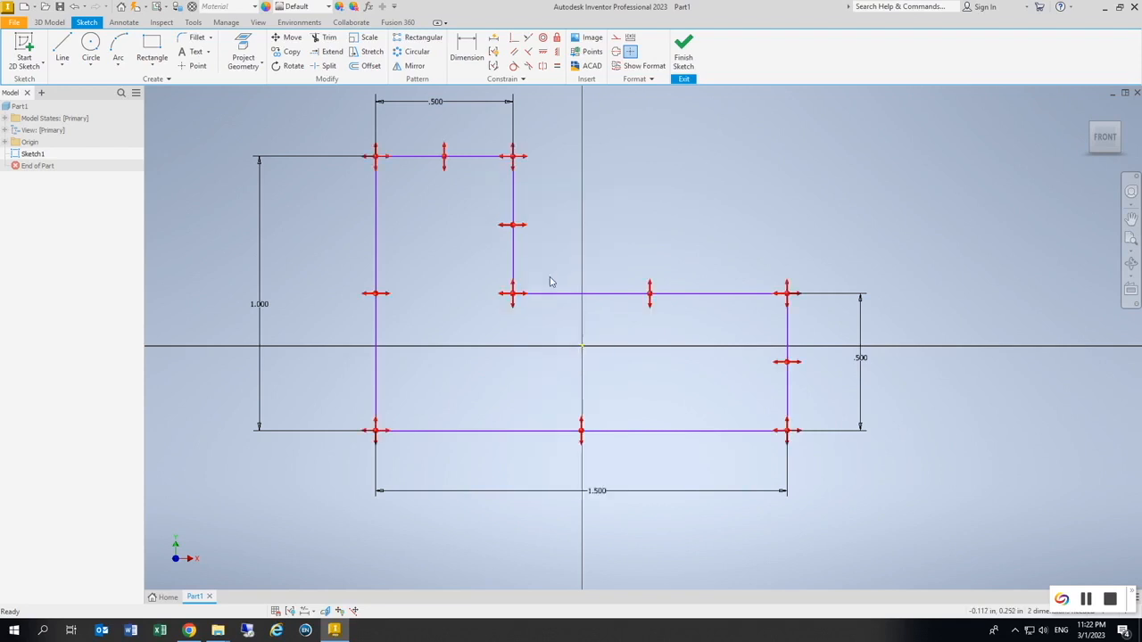
mouse_move(514, 297)
mouse_move(512, 298)
left_mouse_down()
mouse_move(497, 300)
mouse_move(479, 331)
mouse_move(543, 272)
left_mouse_up()
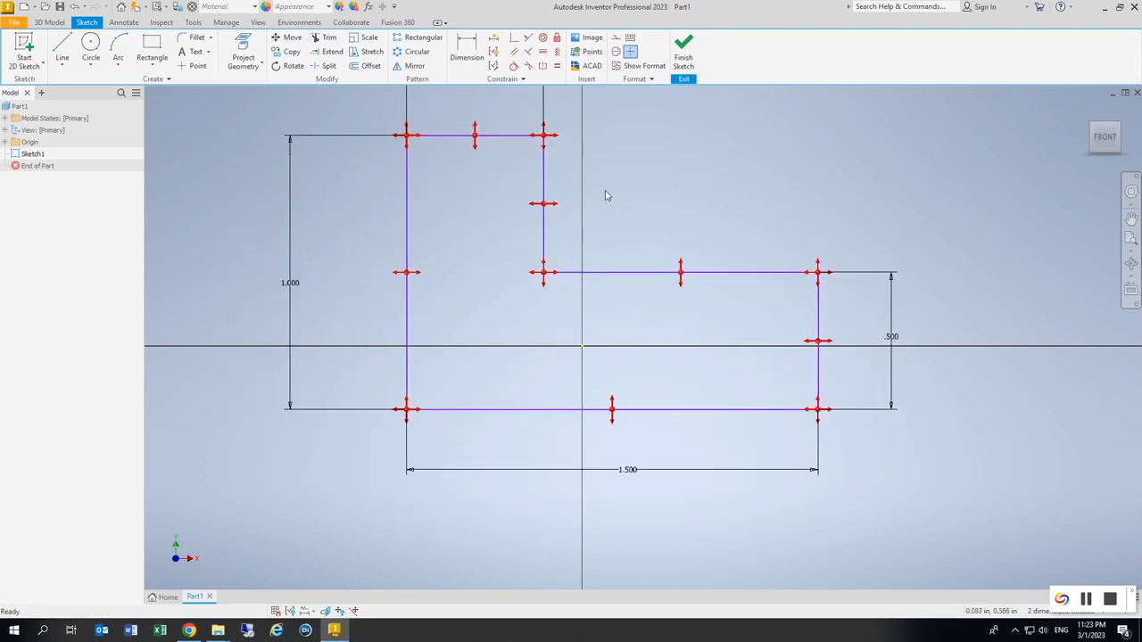
right_click(641, 190)
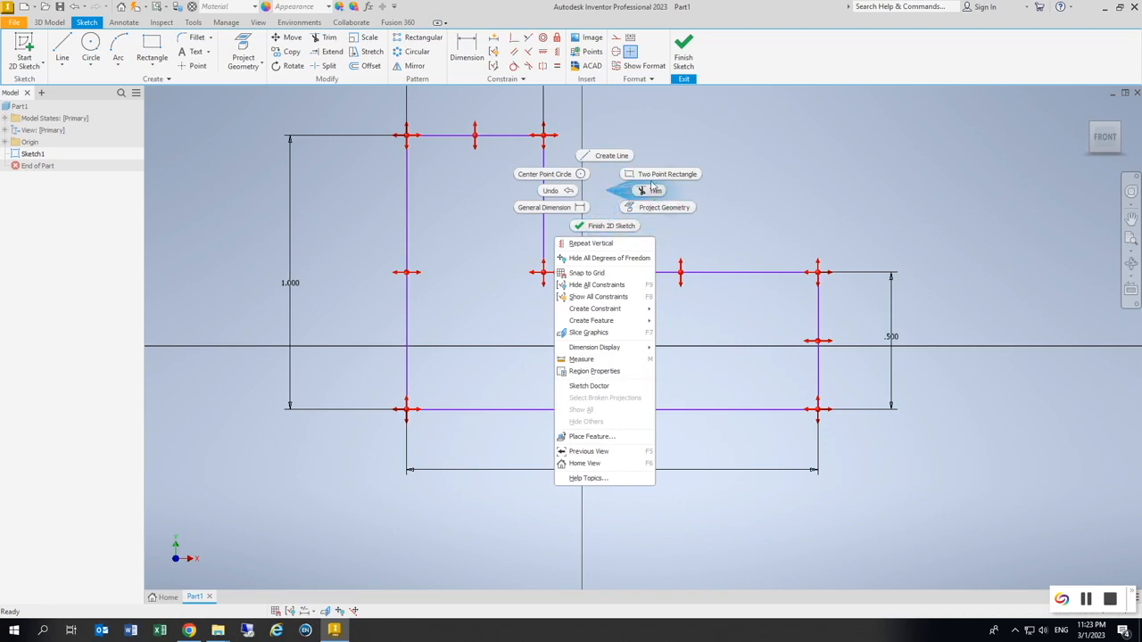
left_click(624, 258)
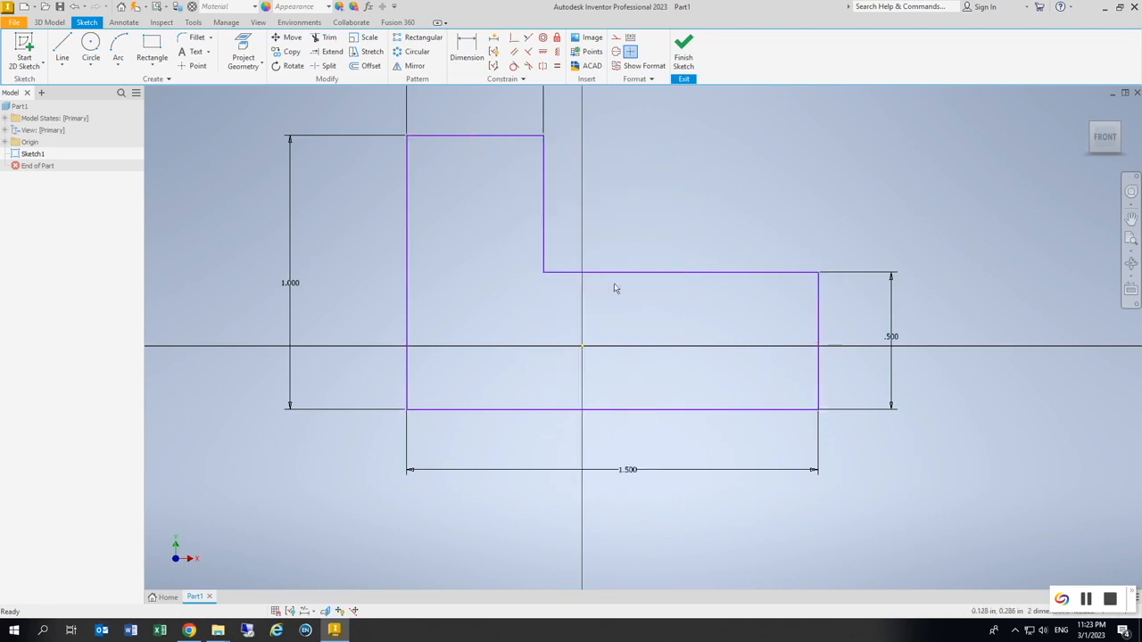
- Make the profile's lower-left corner coincident with the sketch origin
left_click(514, 37)
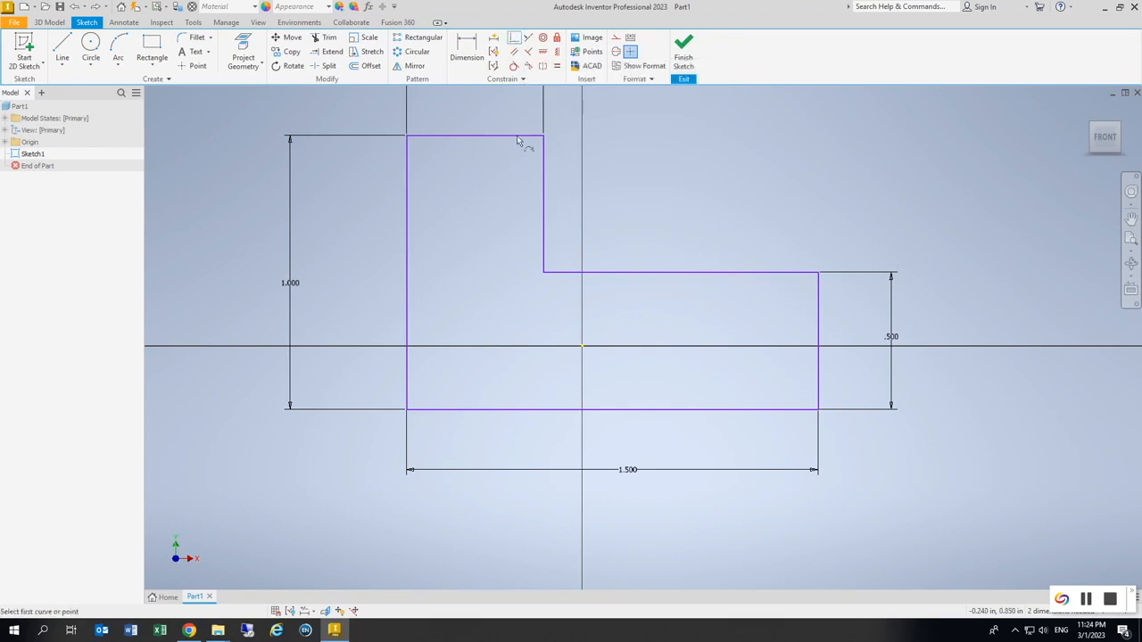
left_click(407, 410)
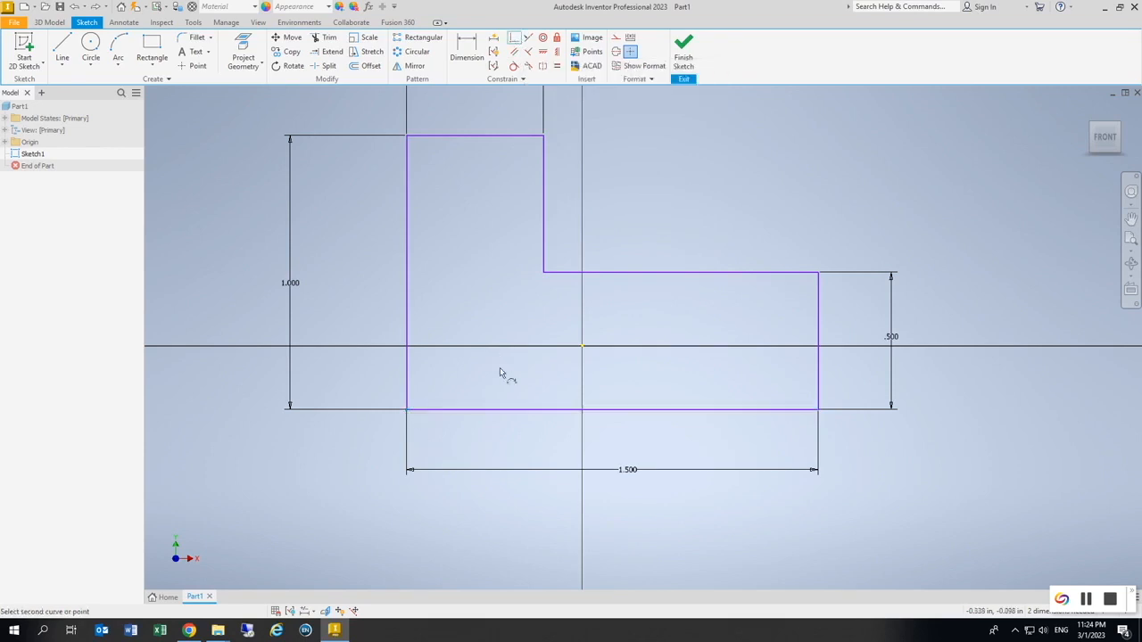
left_click(581, 346)
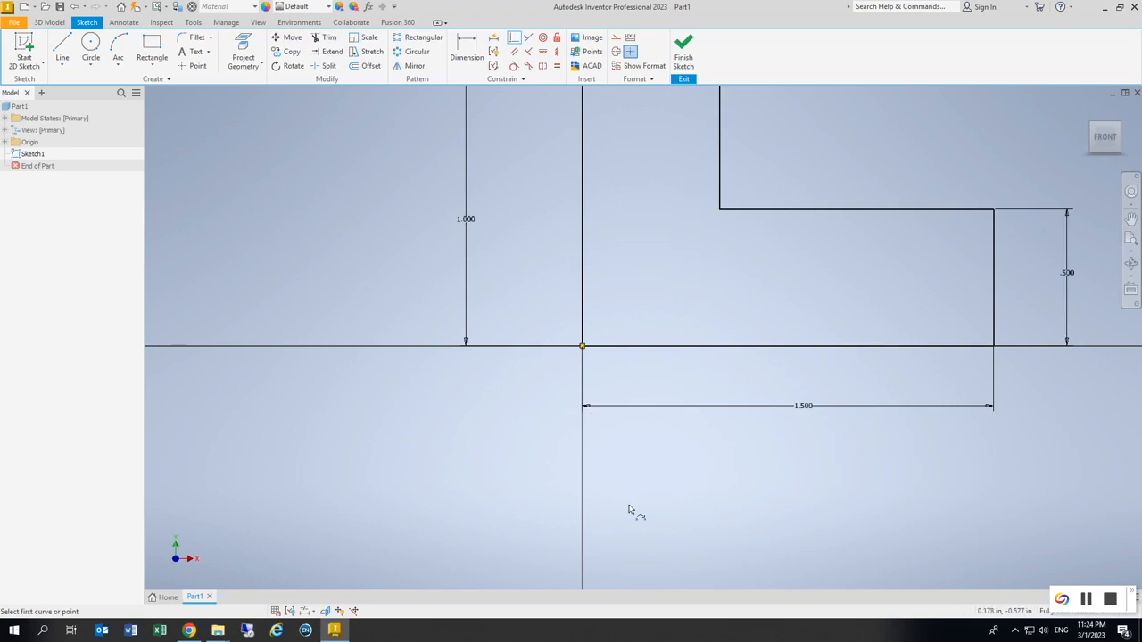
scroll(756, 352, "up", 3)
scroll(755, 353, "up", 1)
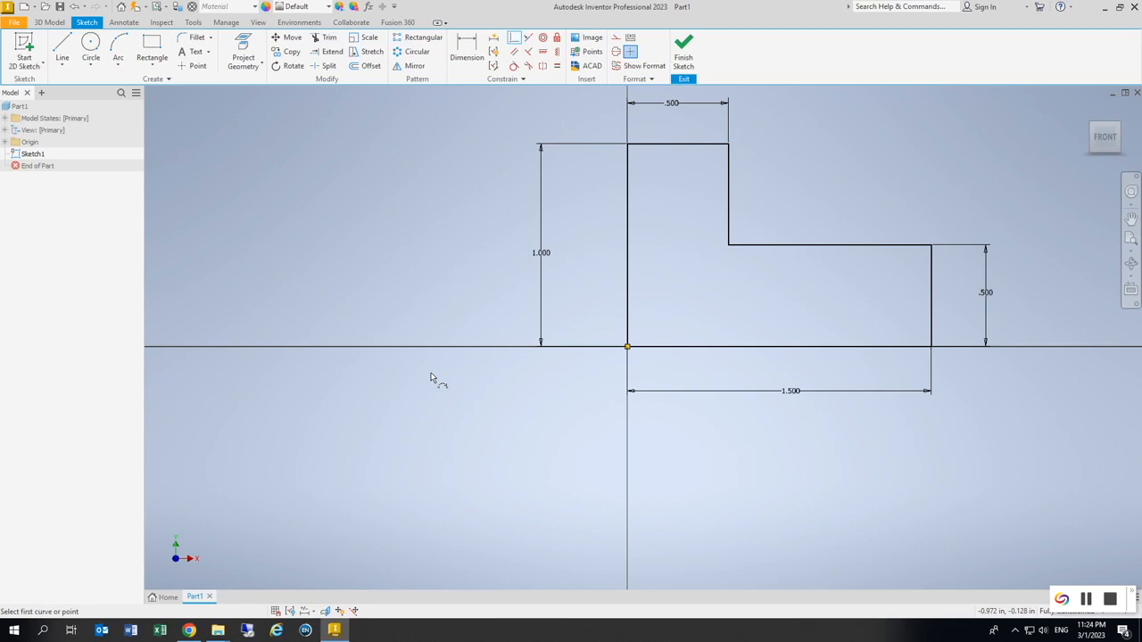
- Finish the sketch and extrude the L-shaped profile 1 in
left_click(683, 56)
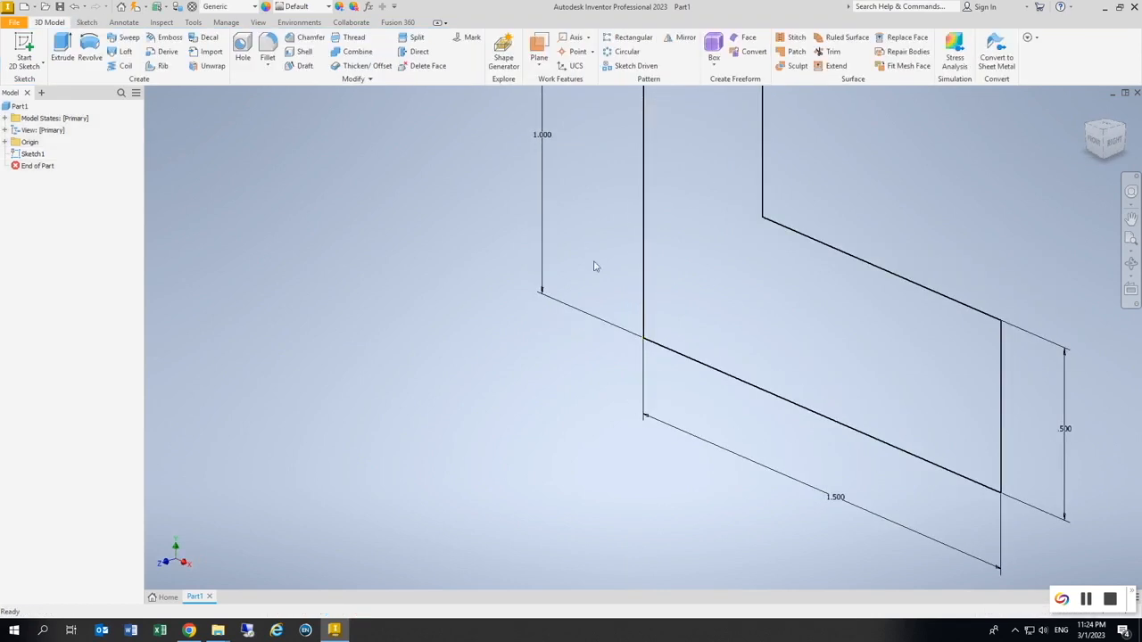
left_click(62, 49)
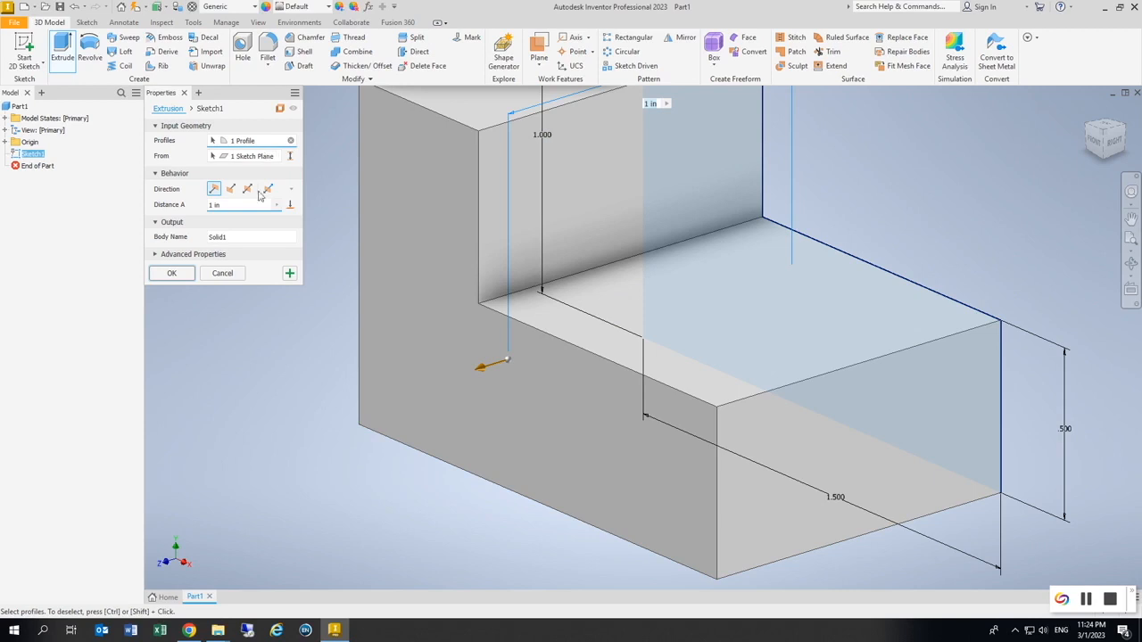
key("Return")
- Reopen the extrusion's sketch for editing and set the bottom edge's length to 2 in
left_click(6, 166)
double_click(41, 177)
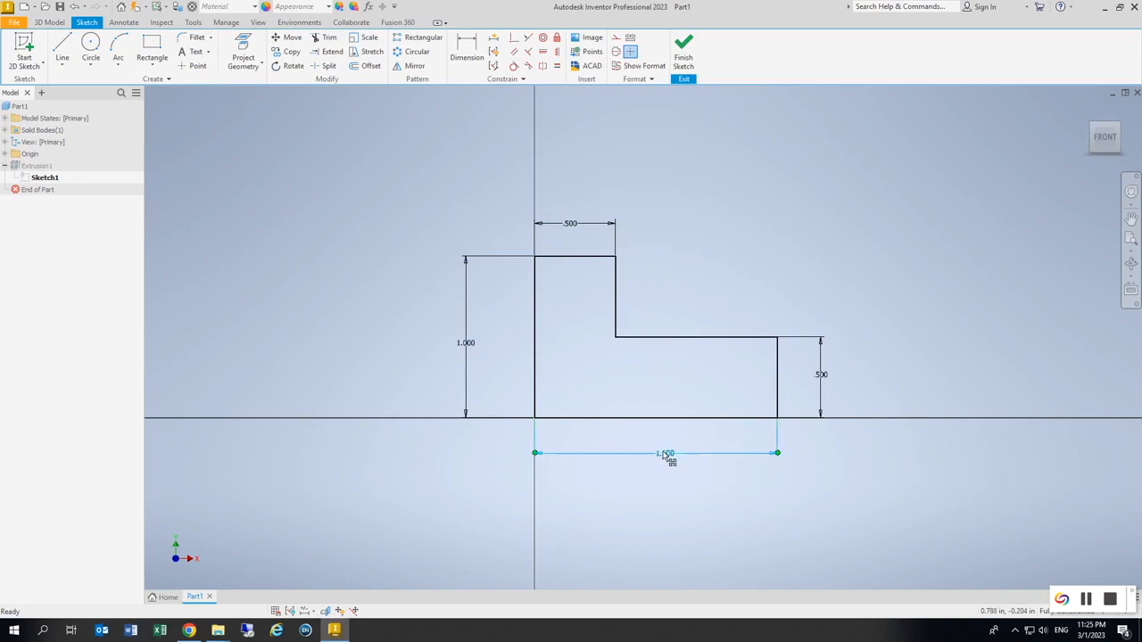
double_click(664, 454)
type("2")
key("Return")
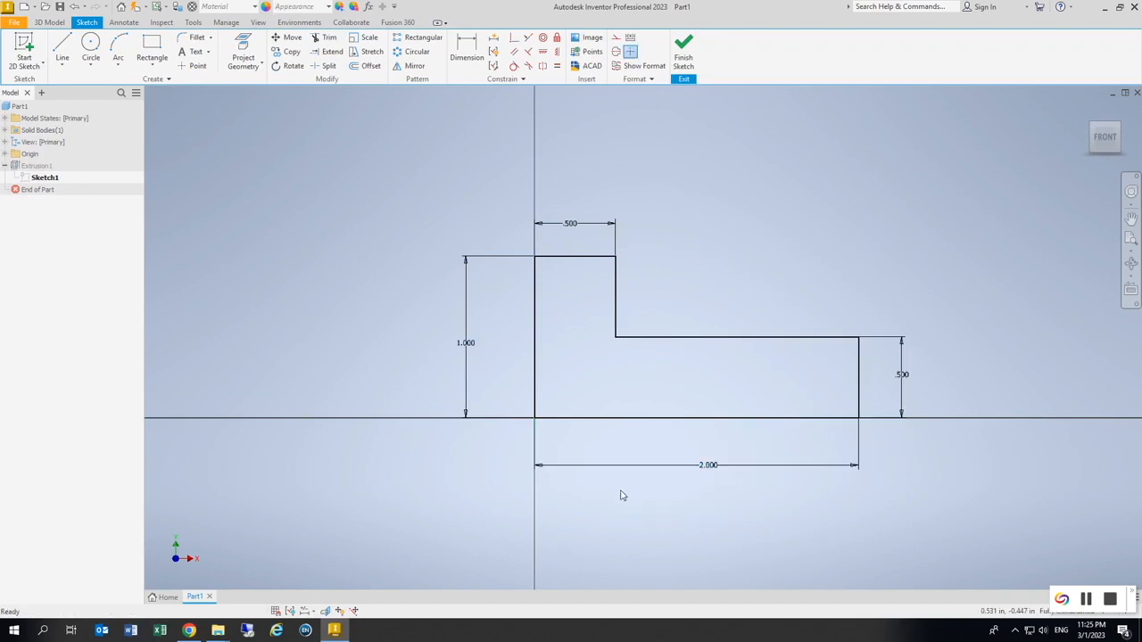
- Set the left edge's height to 1.5 in and finish the sketch to update the solid
double_click(471, 346)
type("1.5")
key("Return")
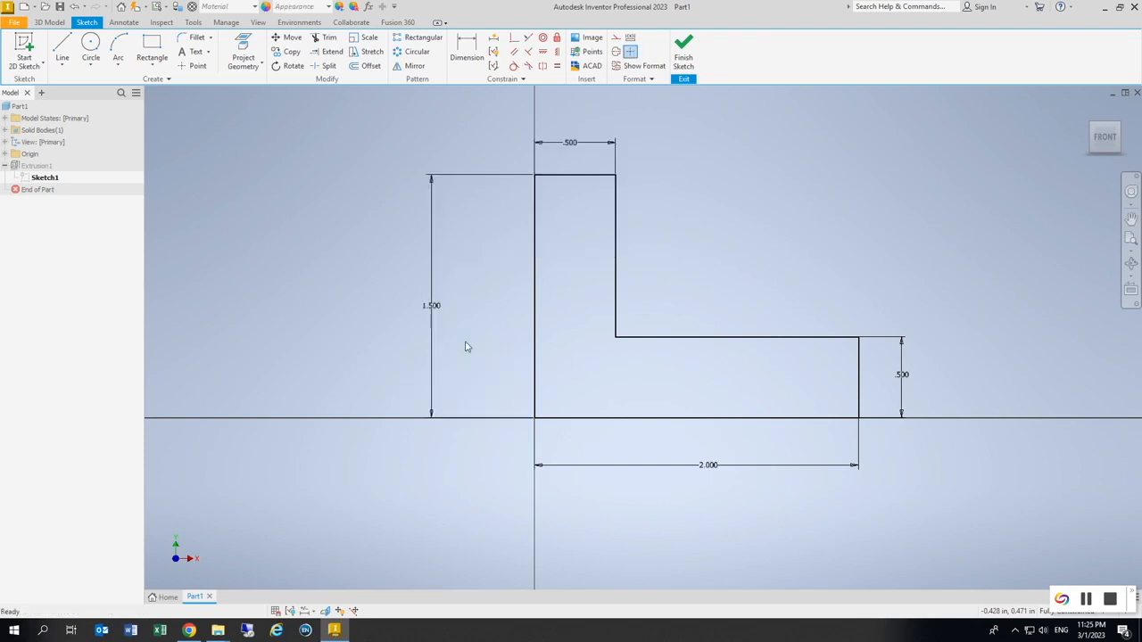
left_click(684, 53)
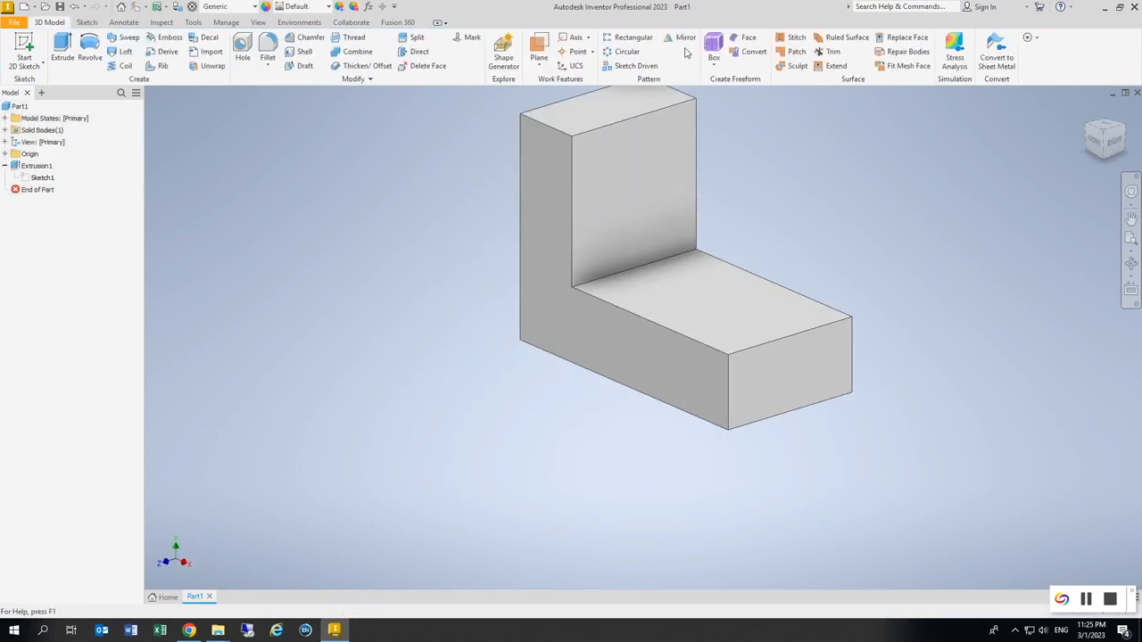